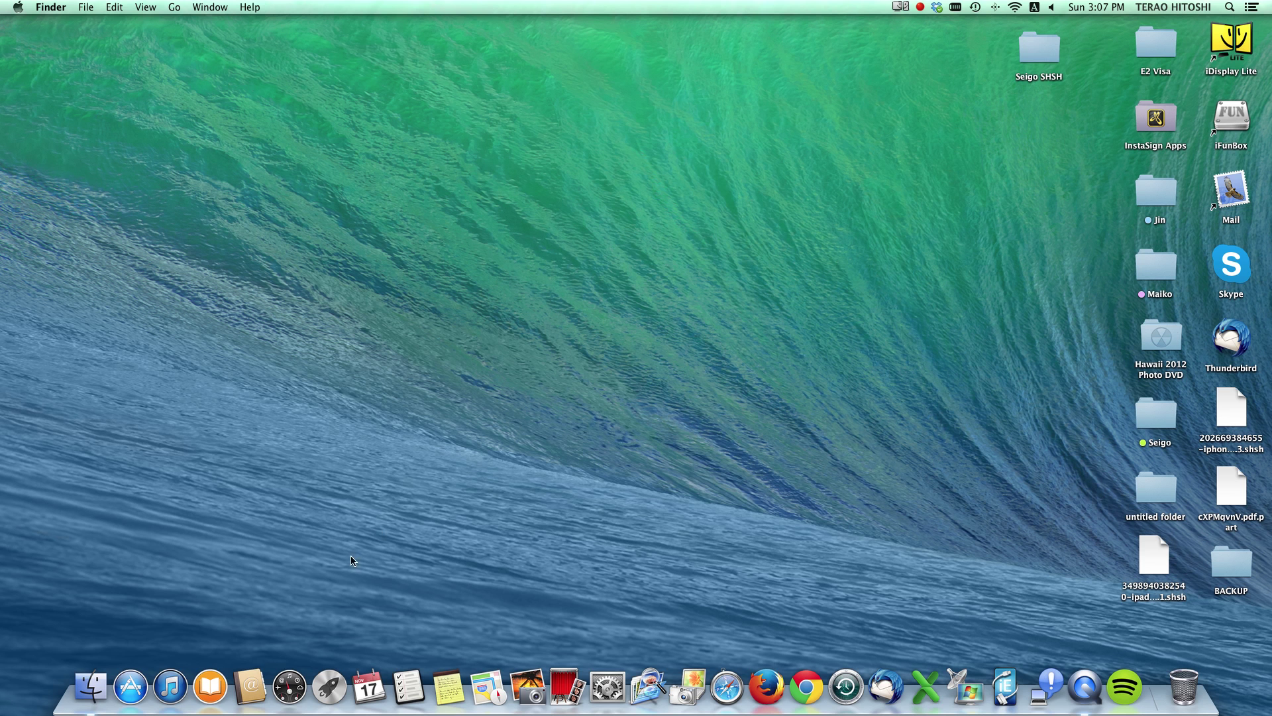
Launch Boot Camp Assistant from the Other folder on Launchpad's first page.
click(327, 707)
scroll(453, 285, left, 2)
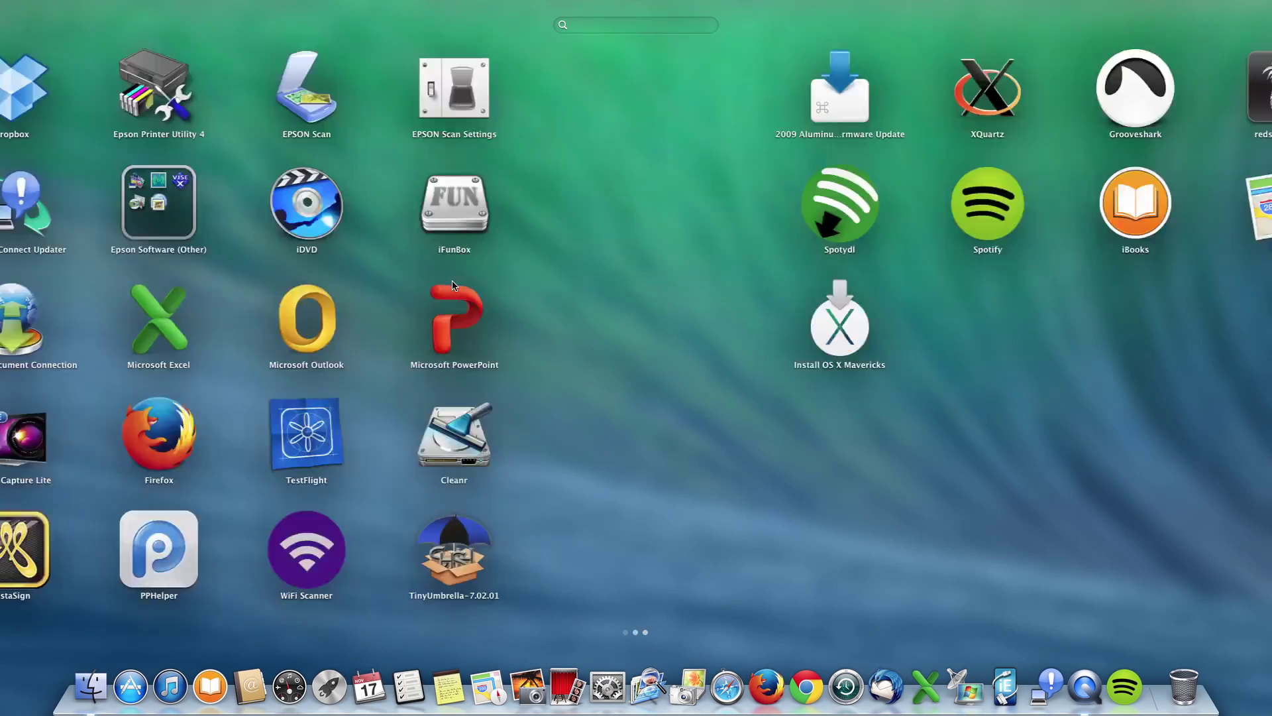
click(777, 320)
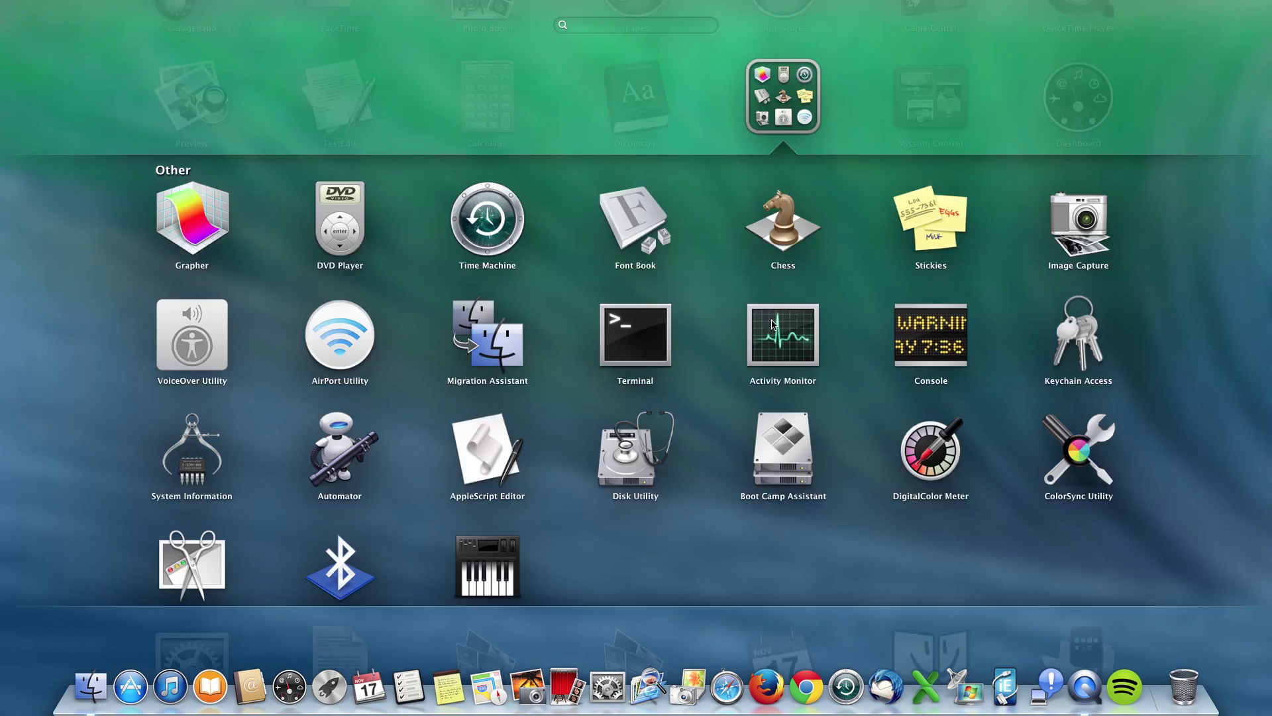
click(770, 447)
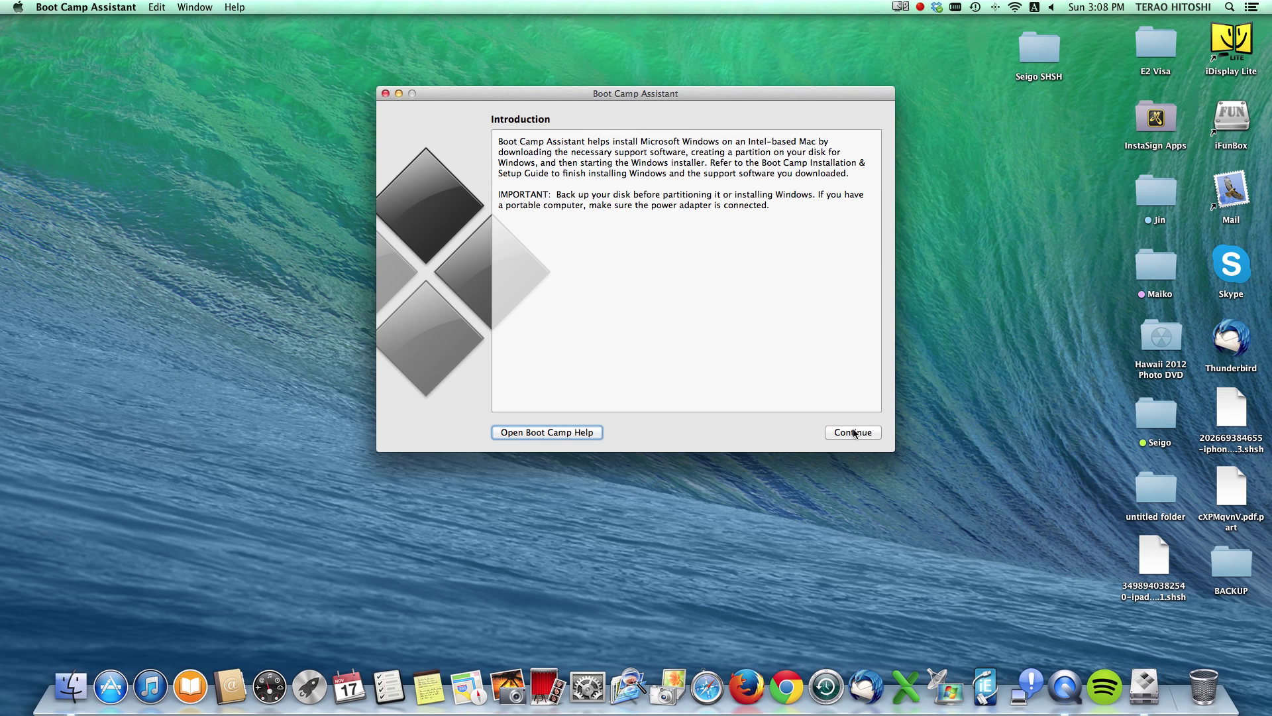
Continue to Select Tasks, confirm no install-disk option is offered, and quit Boot Camp Assistant.
click(854, 434)
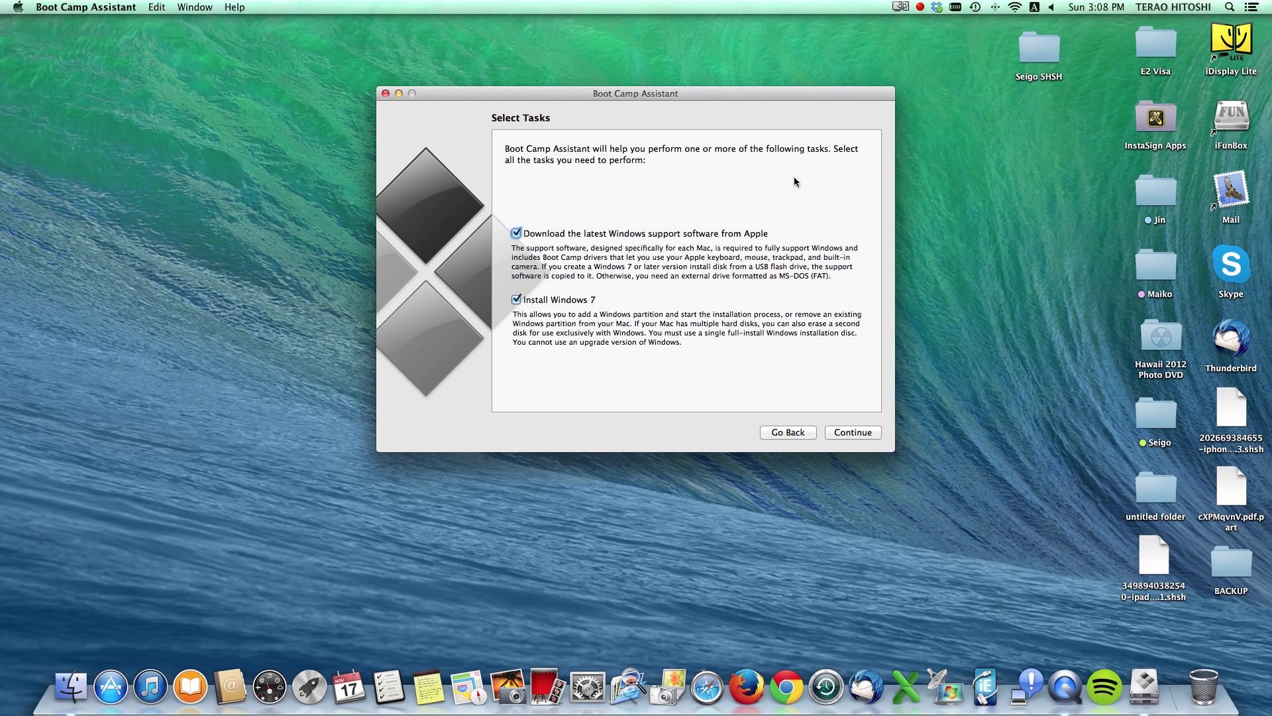
click(386, 94)
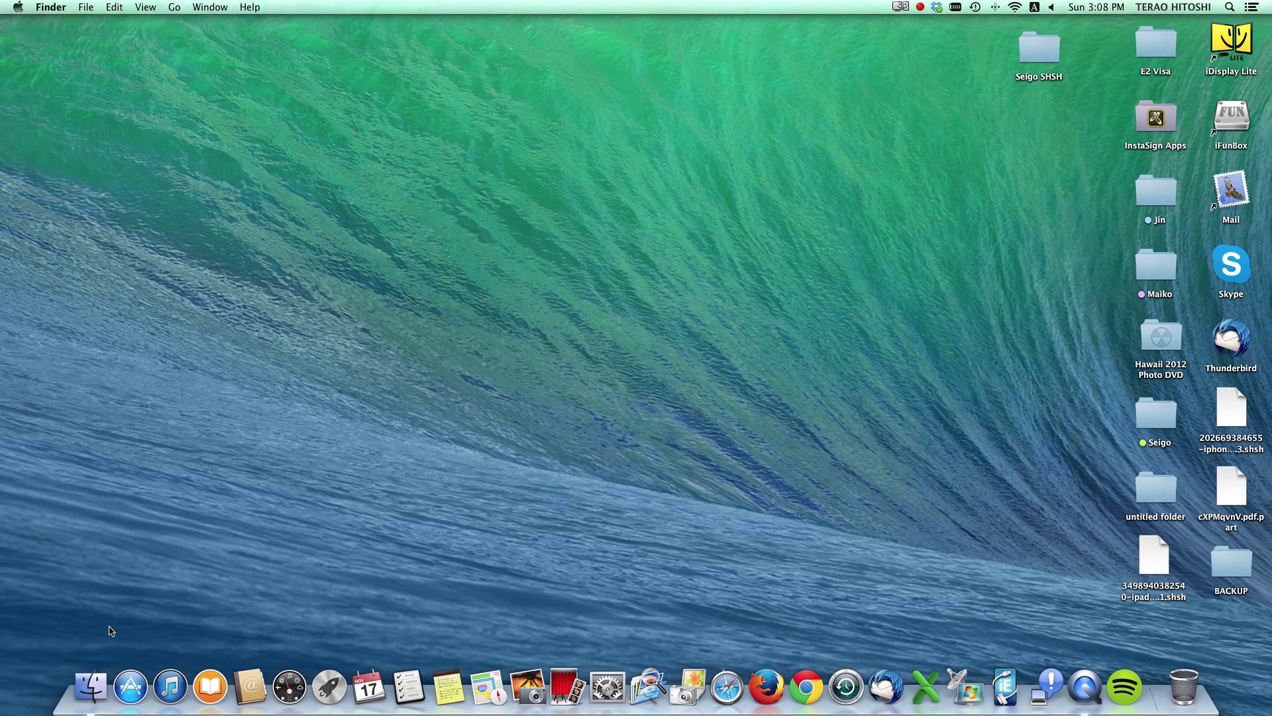
Show the package contents of Boot Camp Assistant in Applications > Utilities.
click(93, 686)
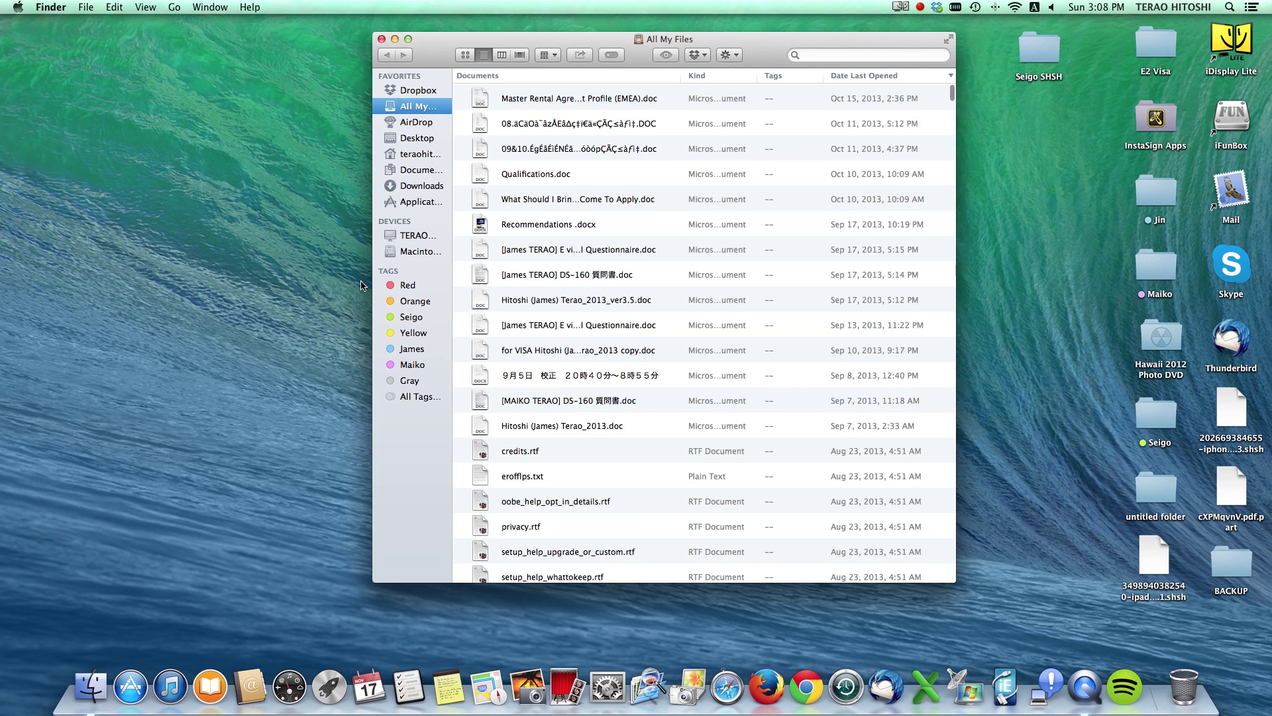
click(412, 203)
double_click(673, 400)
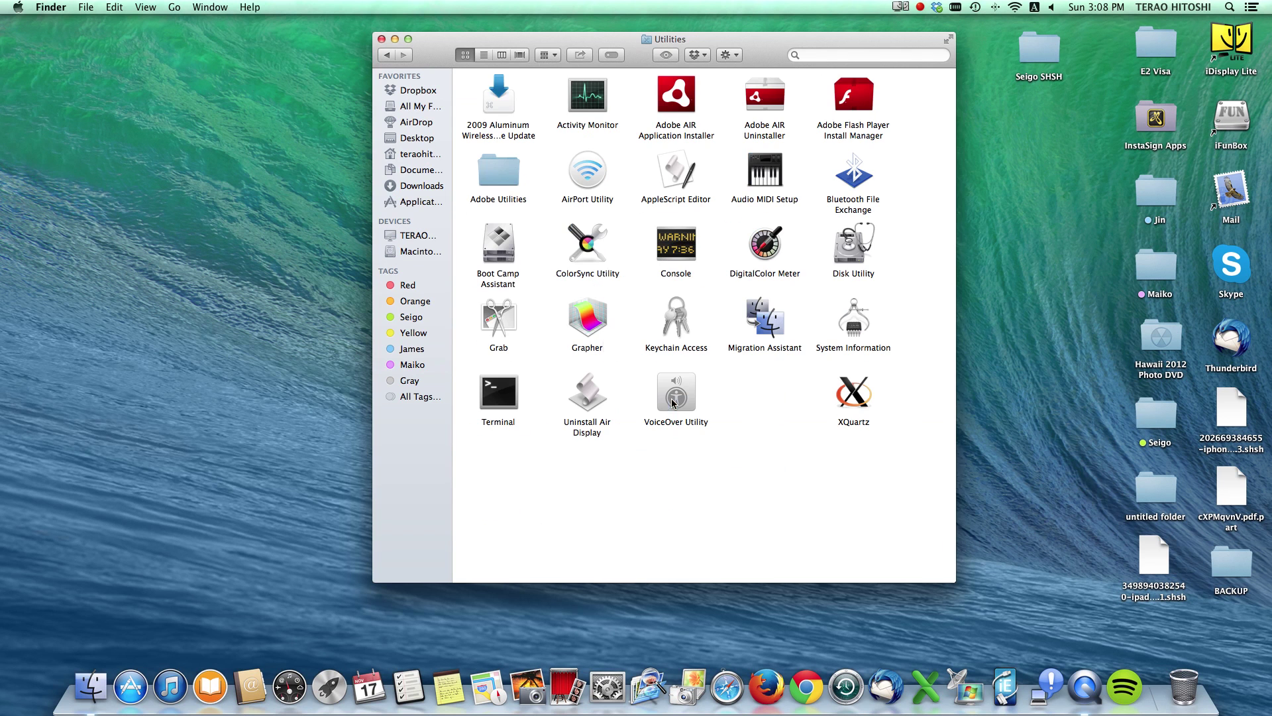
click(498, 245)
right_click(499, 246)
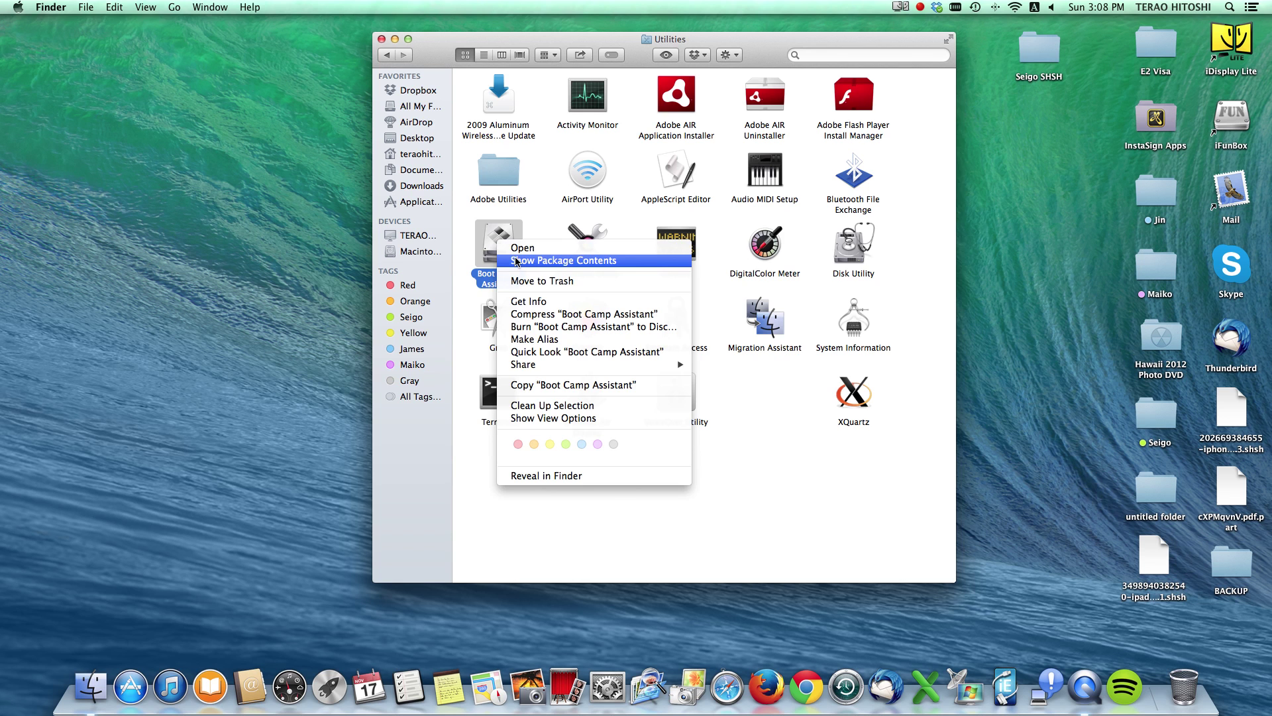
click(516, 262)
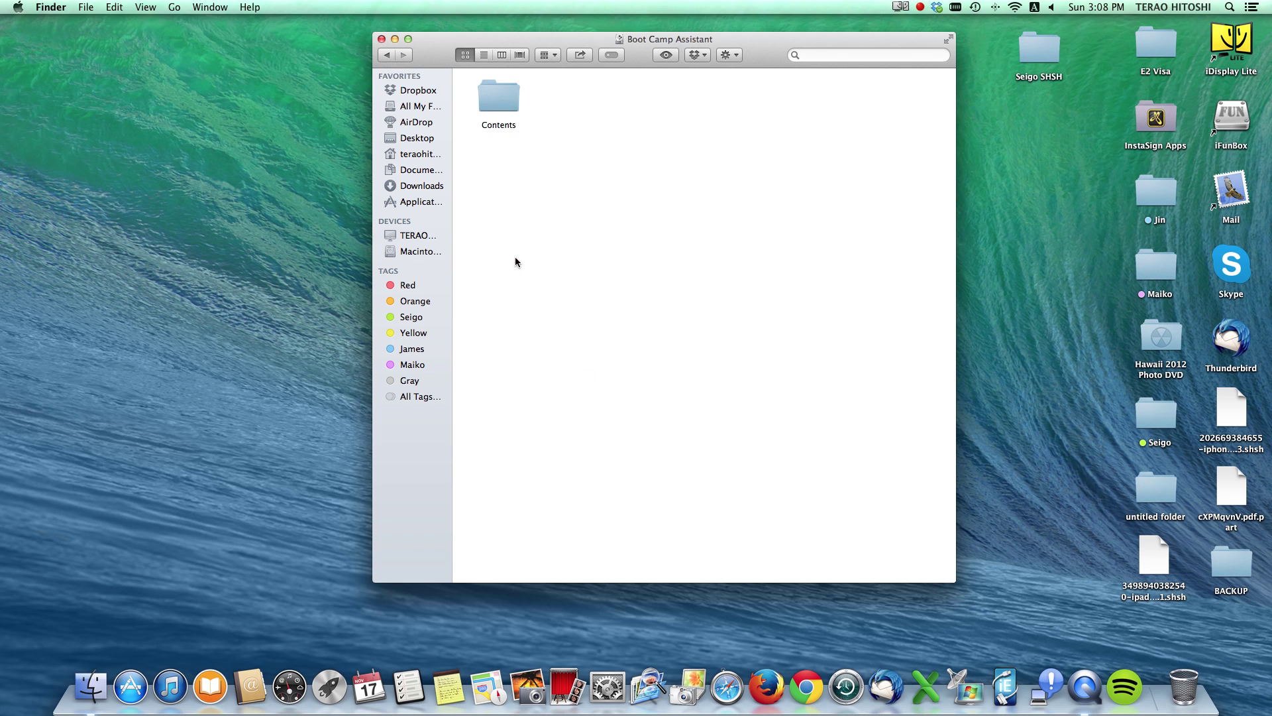
Open the package's Contents folder and select Info.plist.
click(499, 96)
double_click(500, 94)
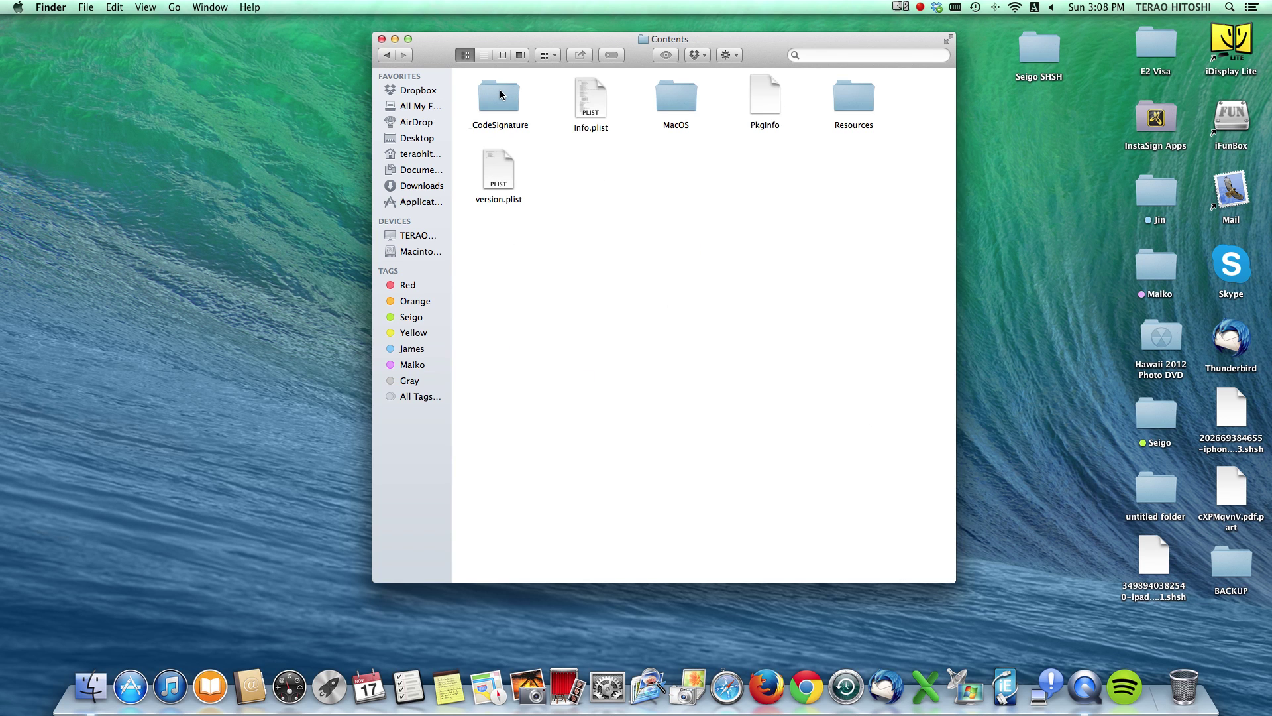
click(594, 108)
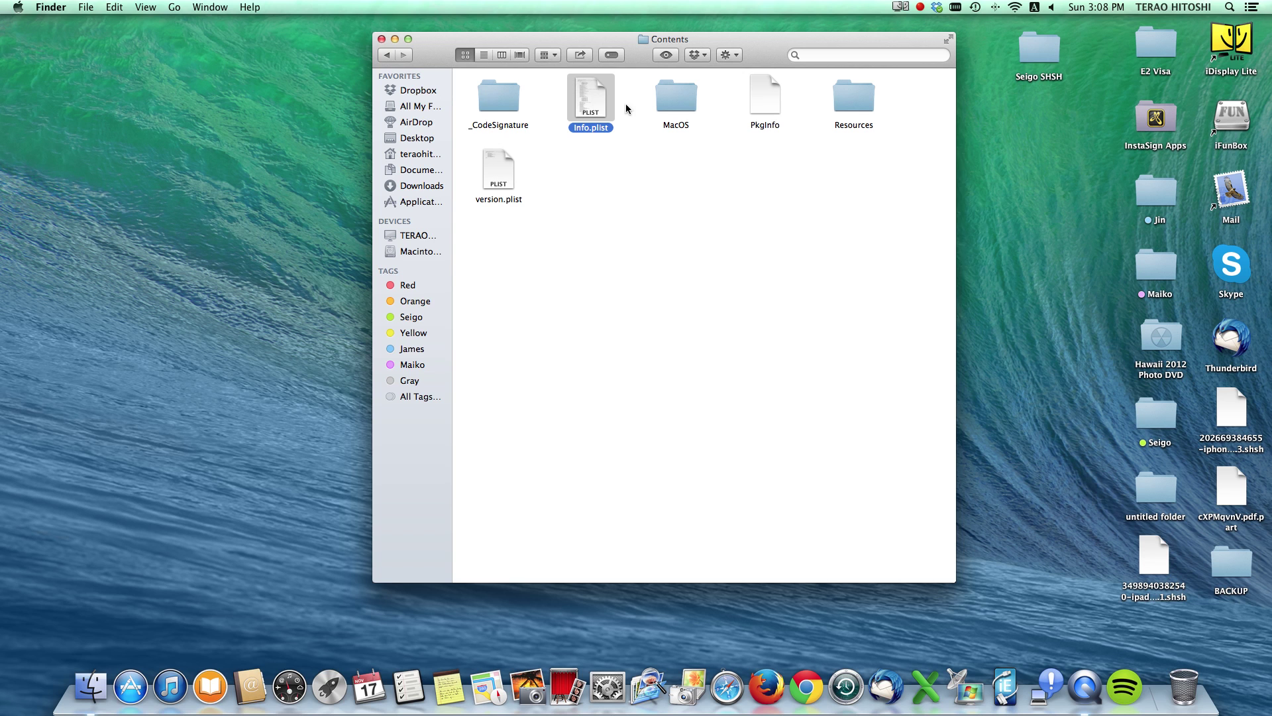
Copy Info.plist to the desktop and duplicate it as an 'Info copy.plist' backup beside it.
drag(601, 107, 277, 111)
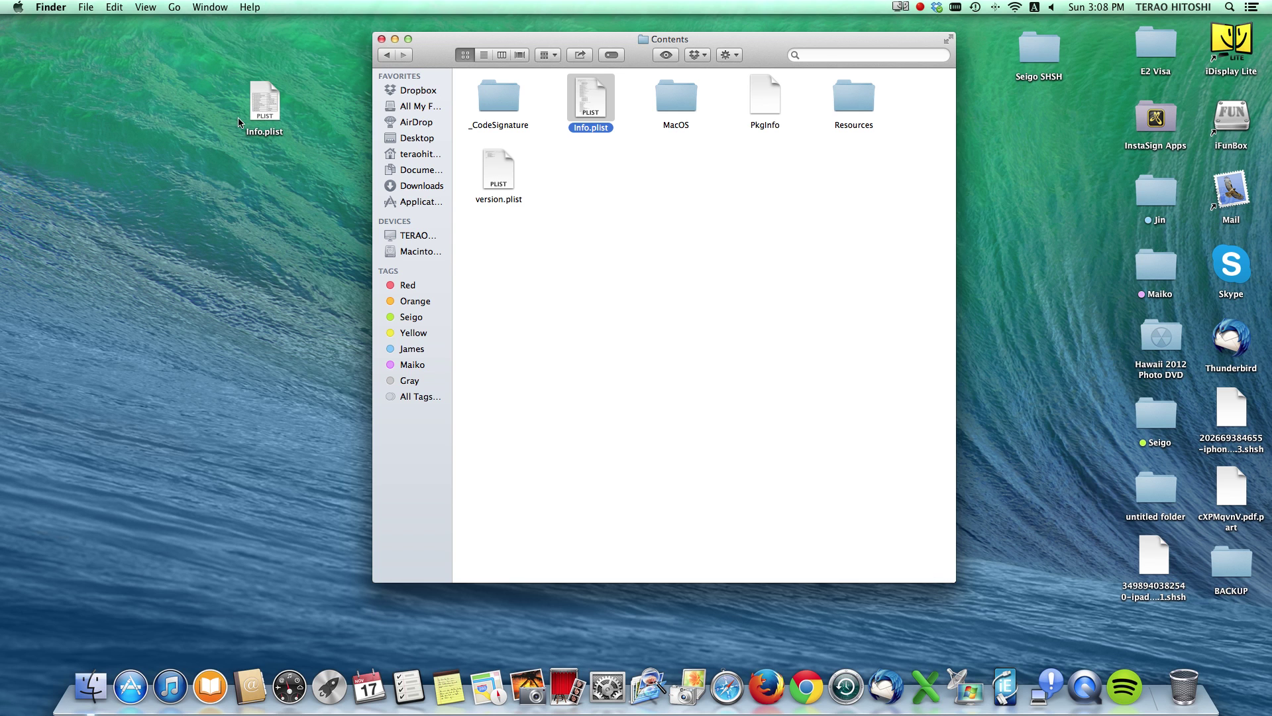
click(265, 106)
right_click(263, 108)
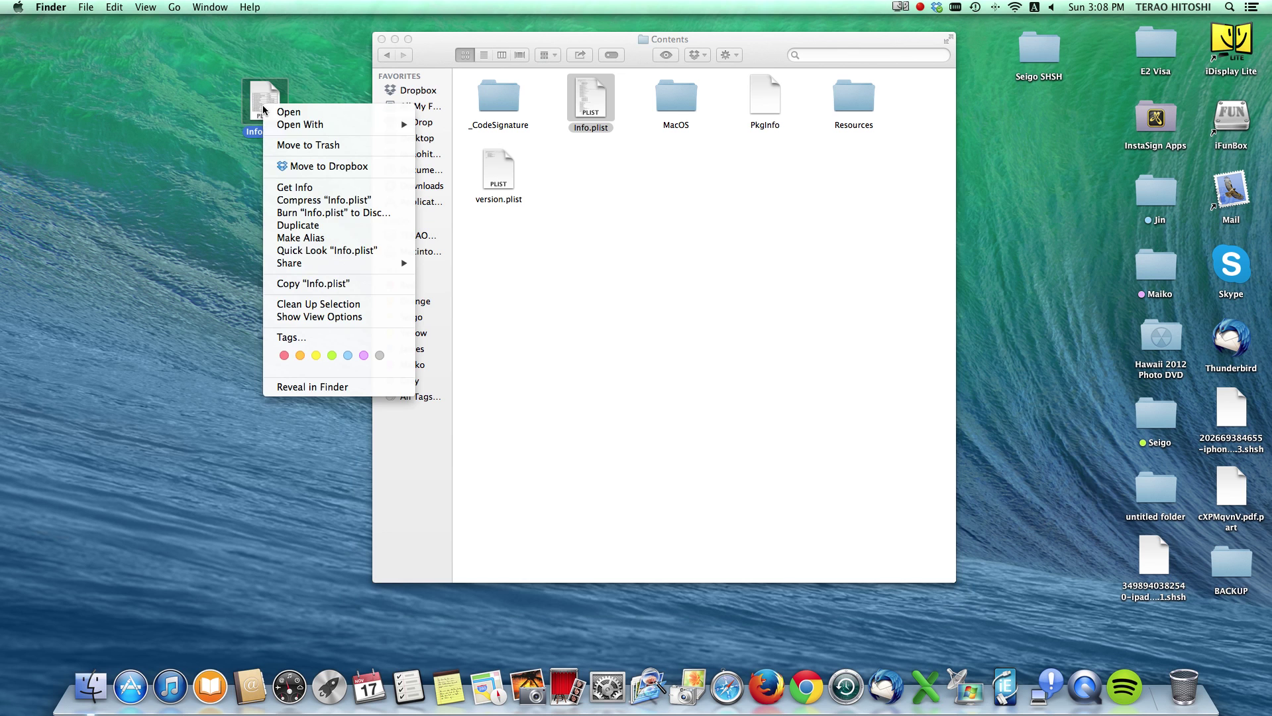
click(293, 226)
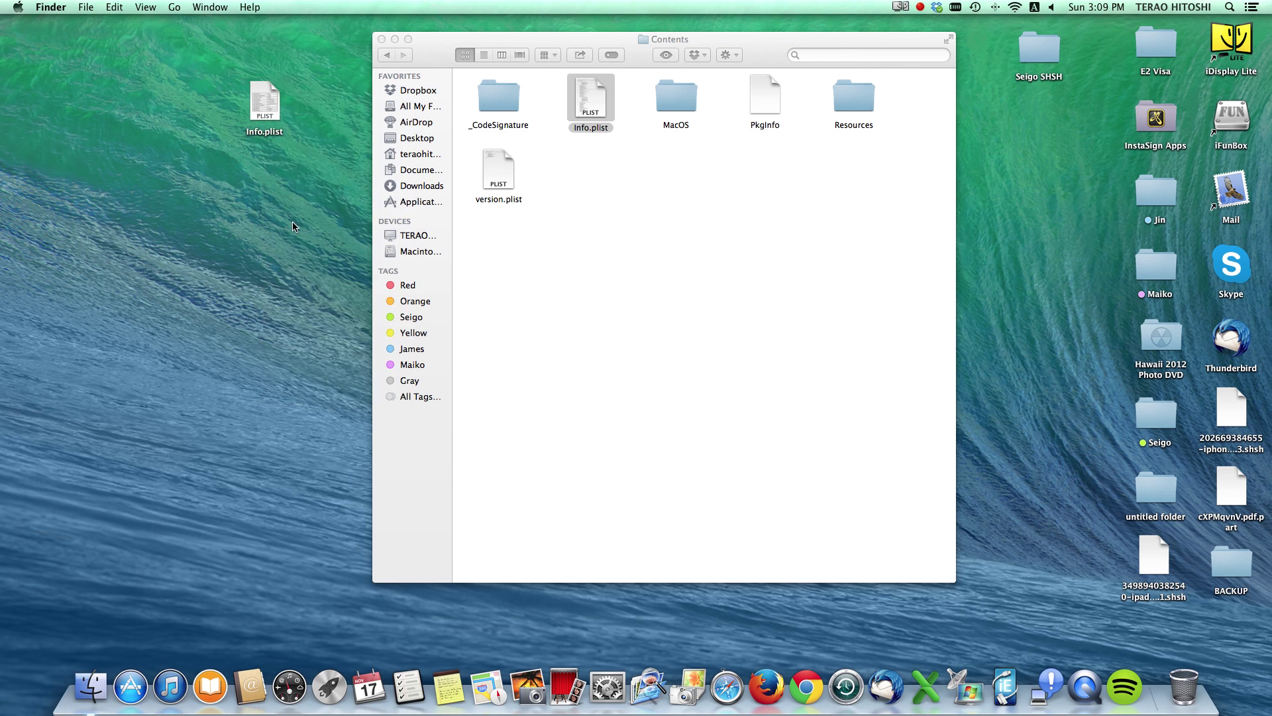
drag(290, 135, 186, 116)
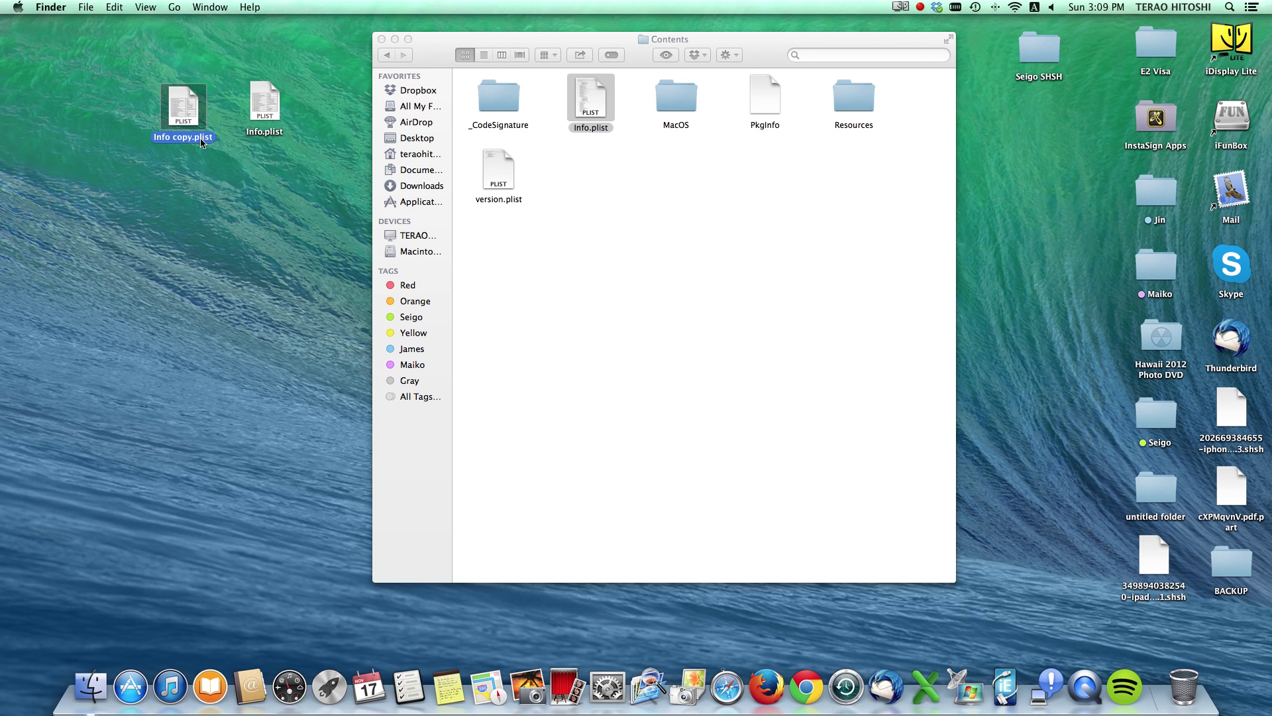
click(256, 211)
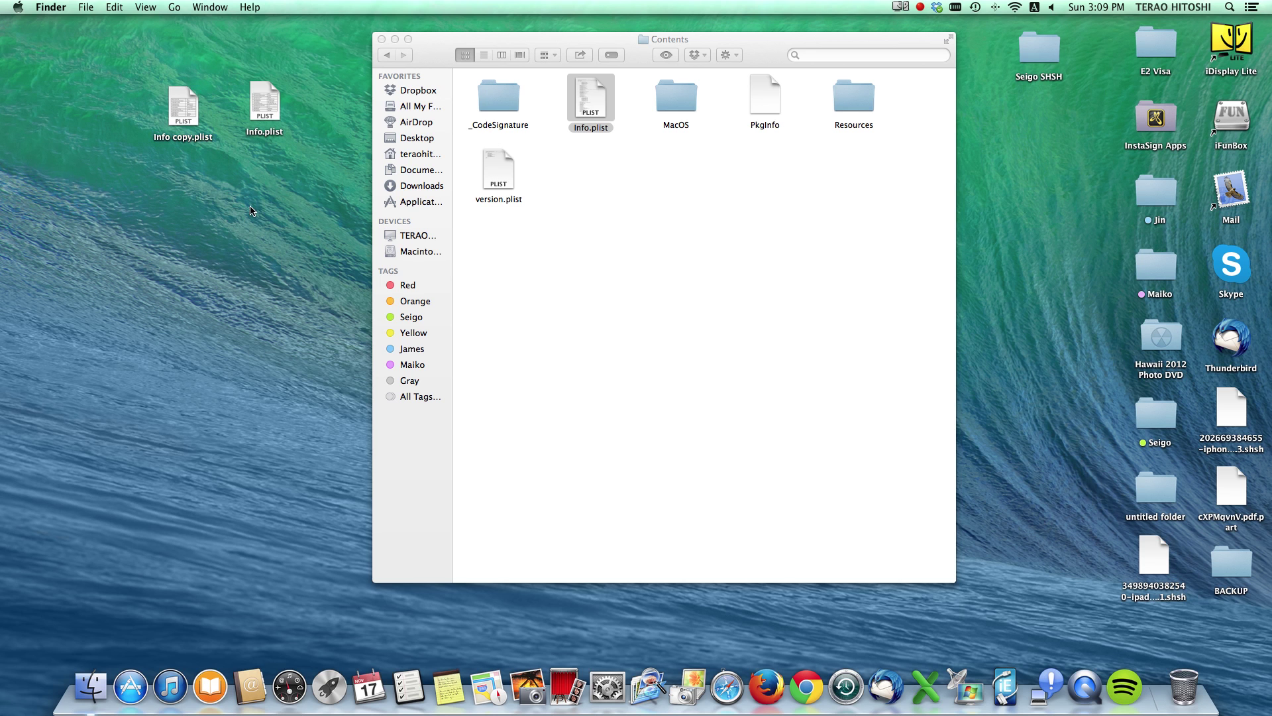
click(267, 114)
right_click(268, 112)
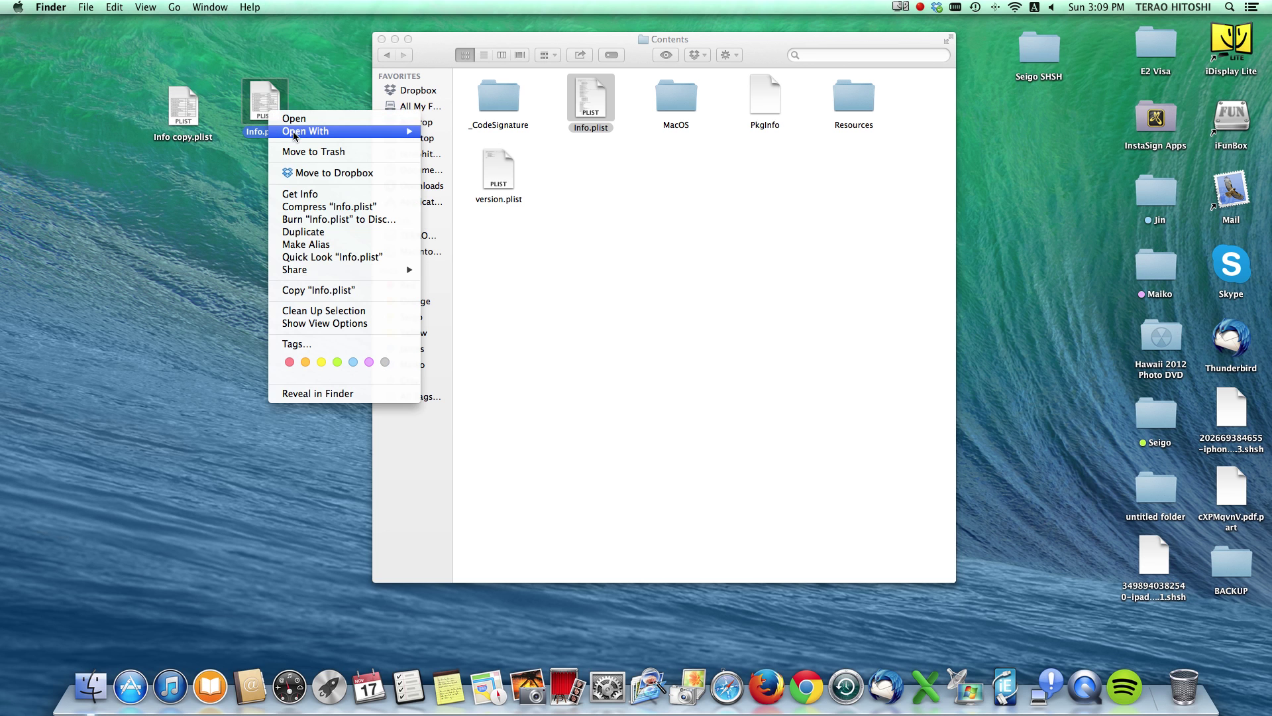
In TextEdit, rename PreUSBBootSupportedModels to USBBootSupportedModels, close it, and drag Info.plist into Contents.
mouse_move(293, 132)
click(441, 132)
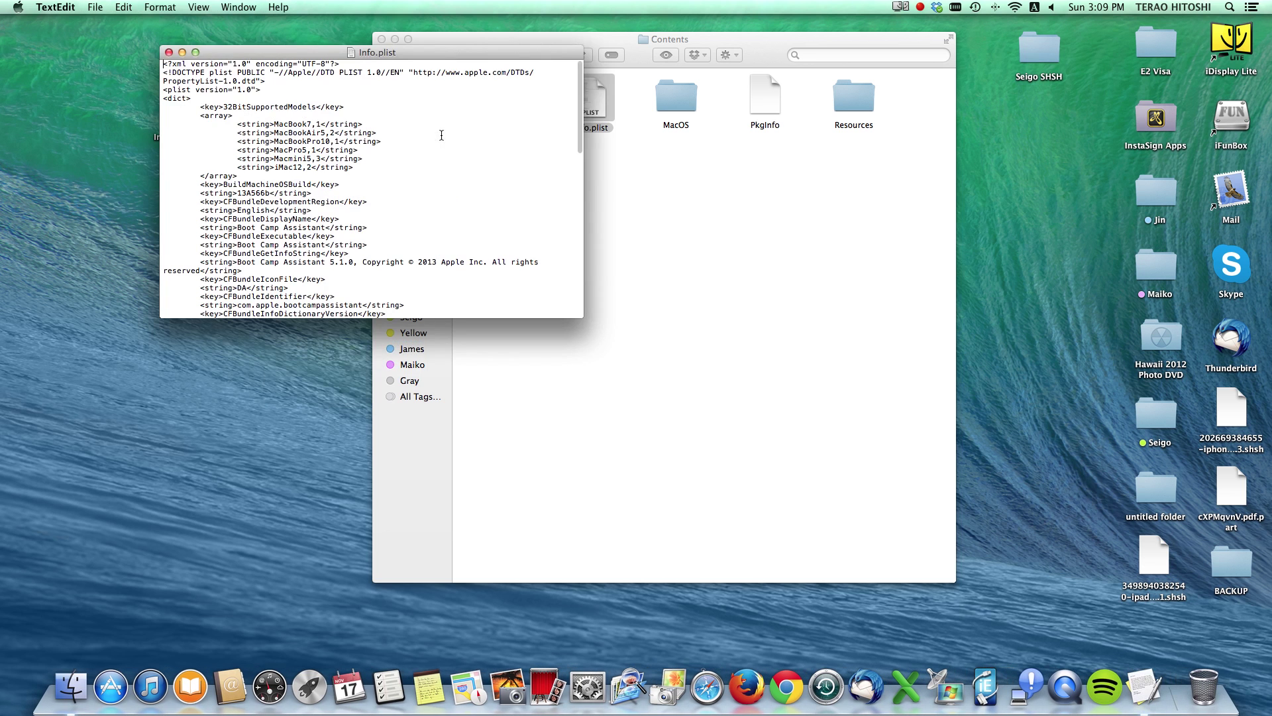
scroll(384, 149, down, 15)
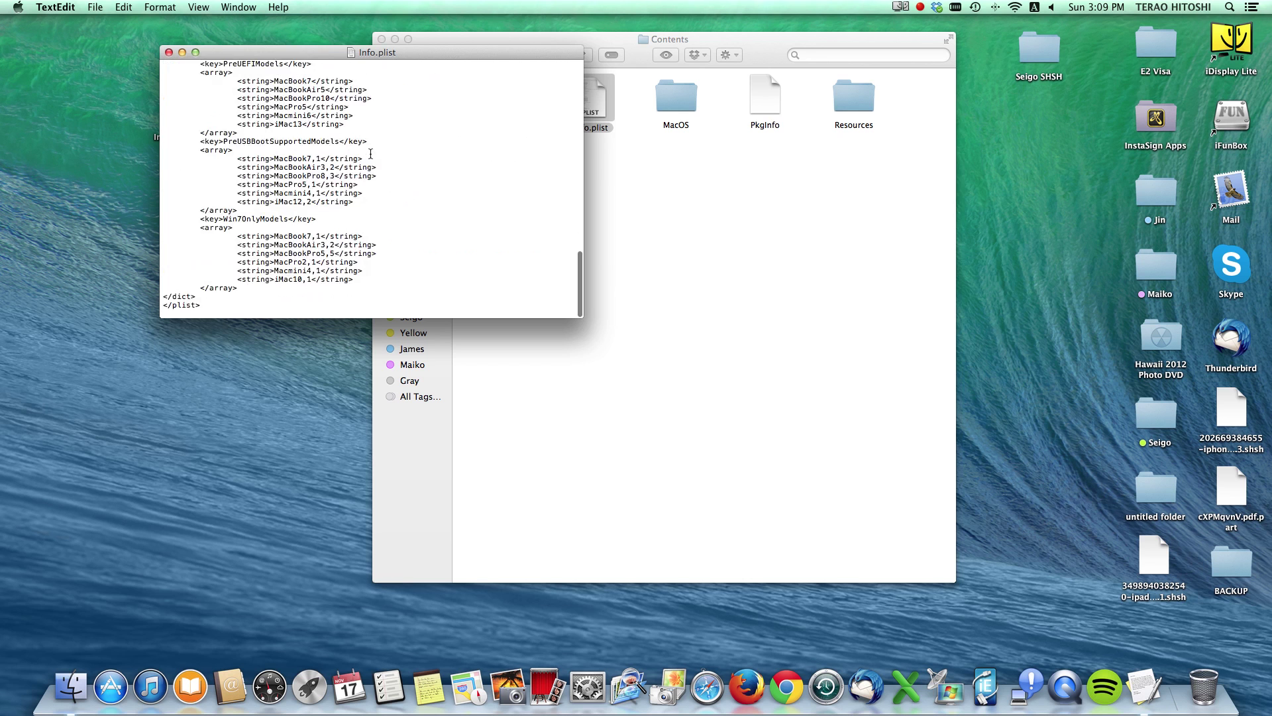
drag(367, 141, 200, 142)
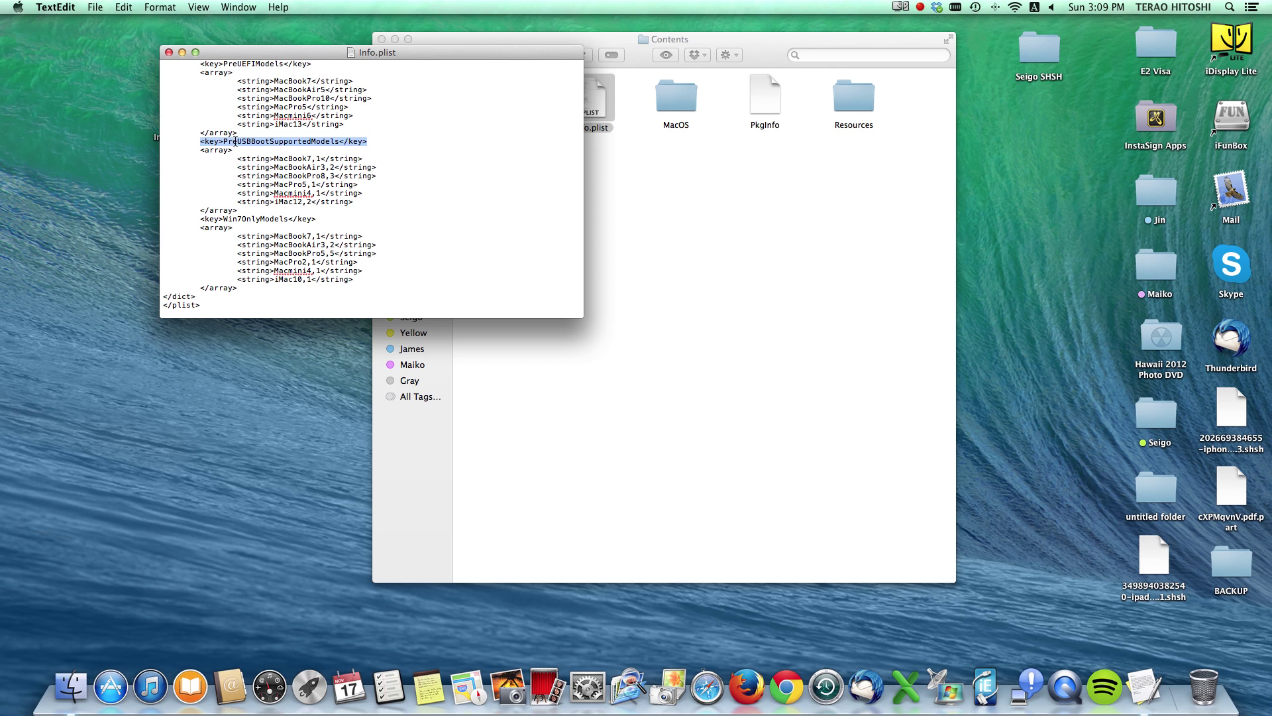
drag(236, 141, 223, 143)
key(BackSpace)
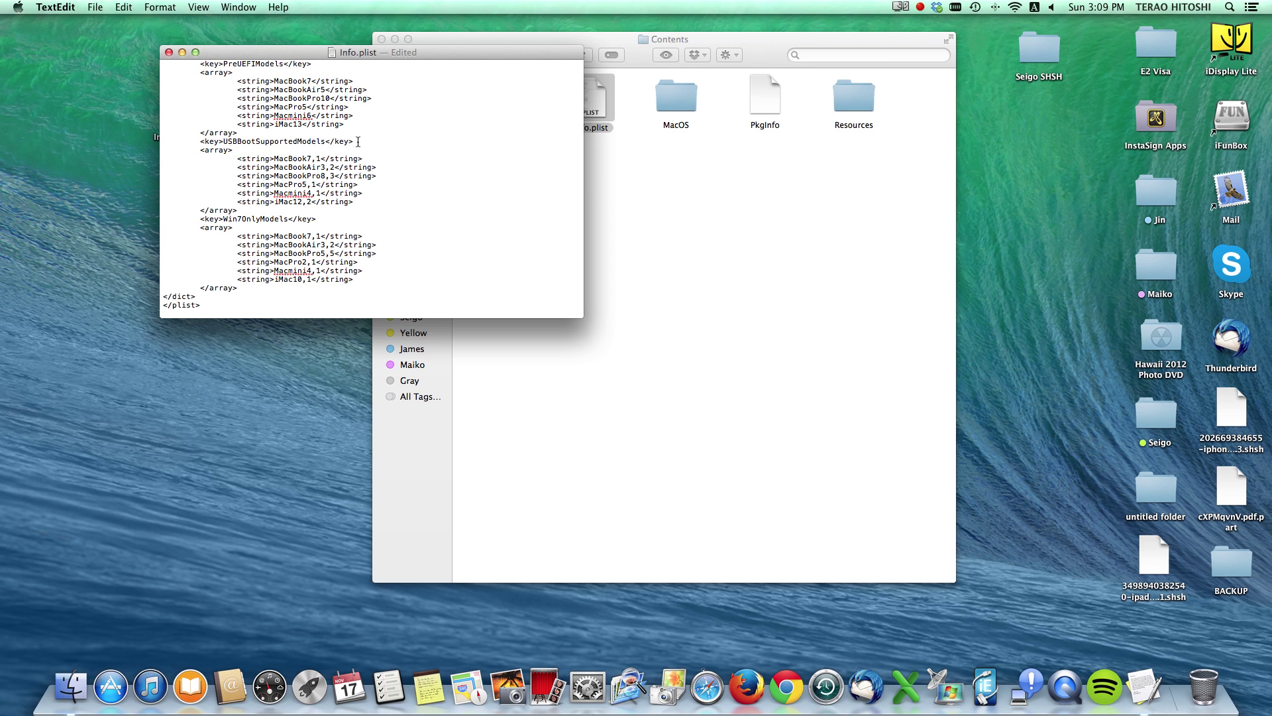
click(169, 53)
drag(258, 110, 576, 102)
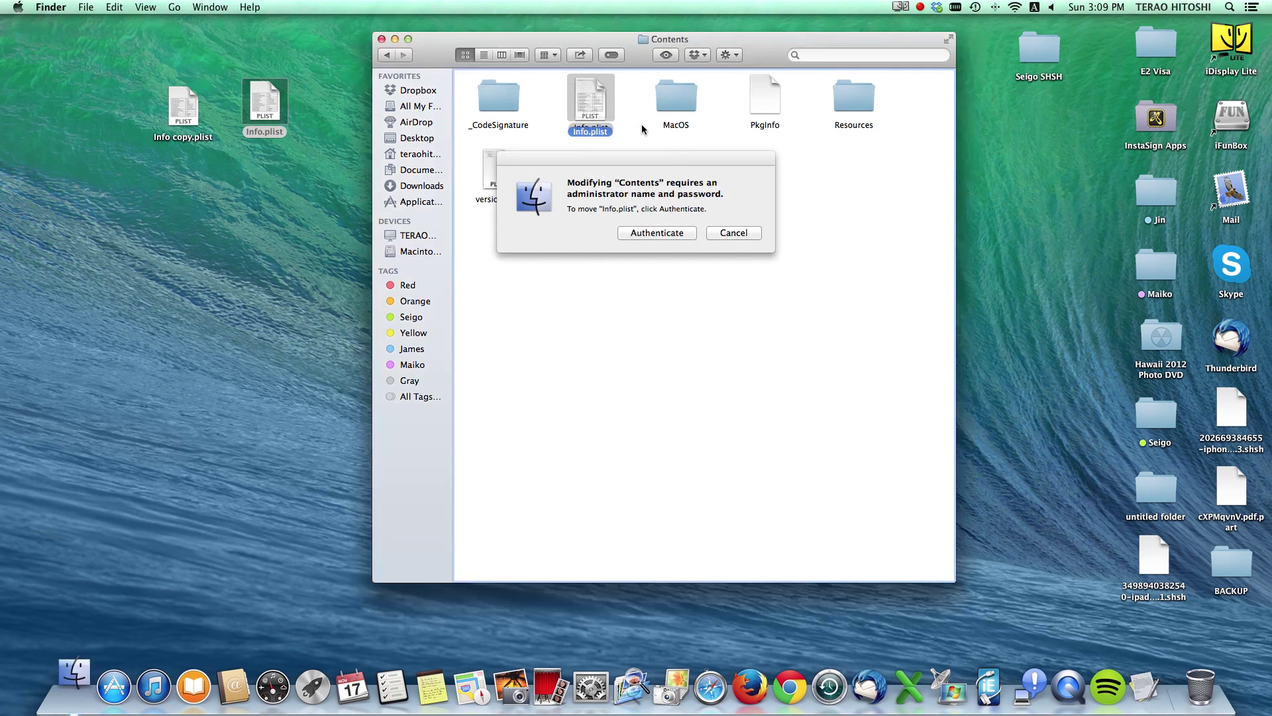
Replace the original Info.plist in Contents after entering the admin password, then close that window.
click(654, 233)
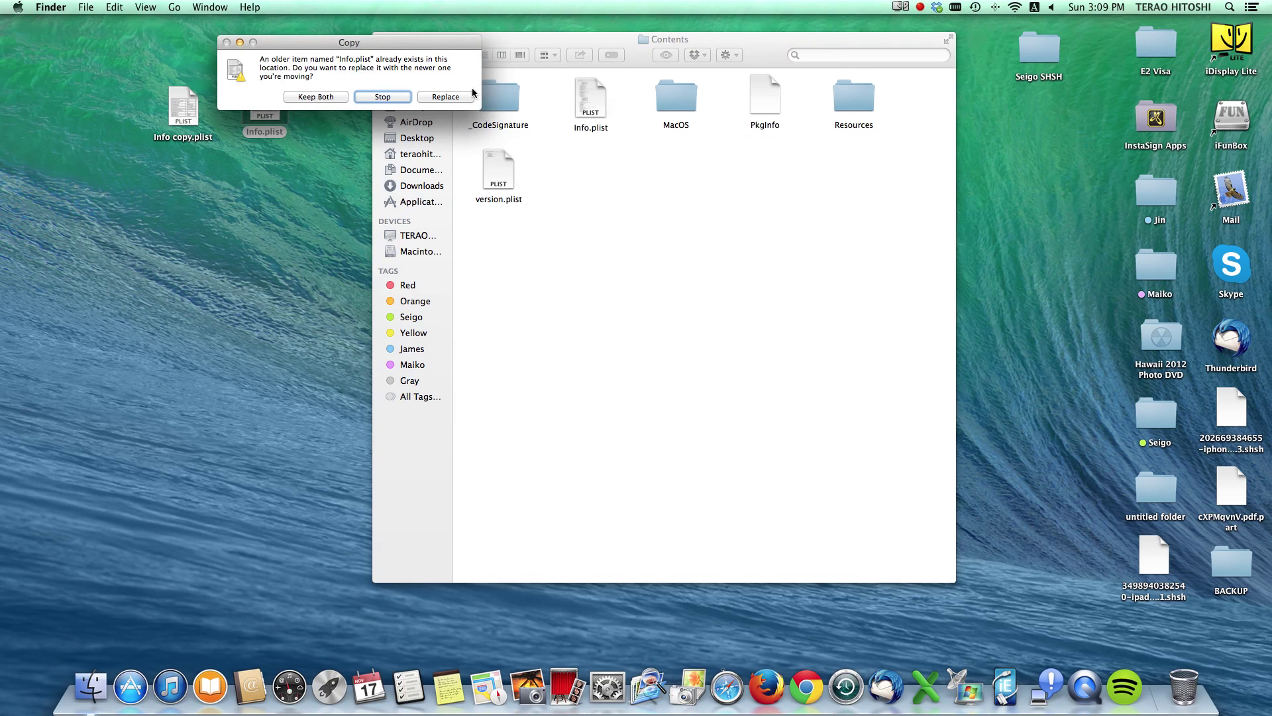
click(464, 97)
text(••••••••)
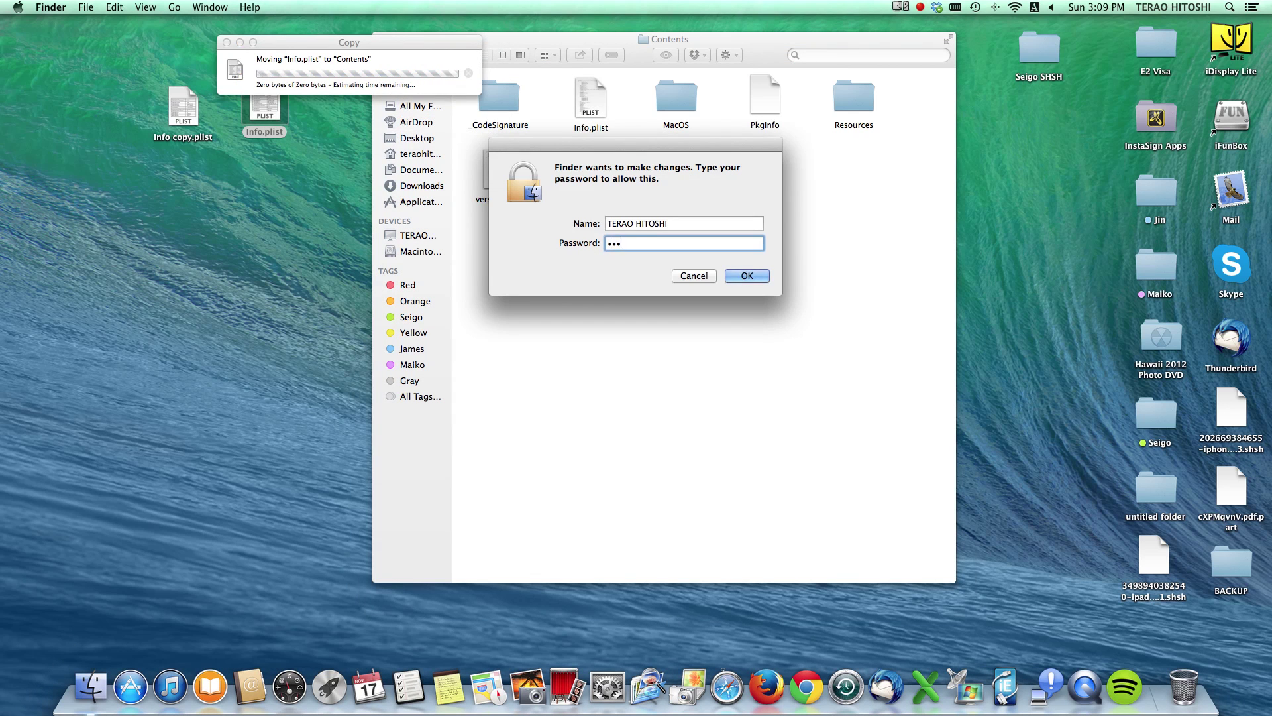
key(Return)
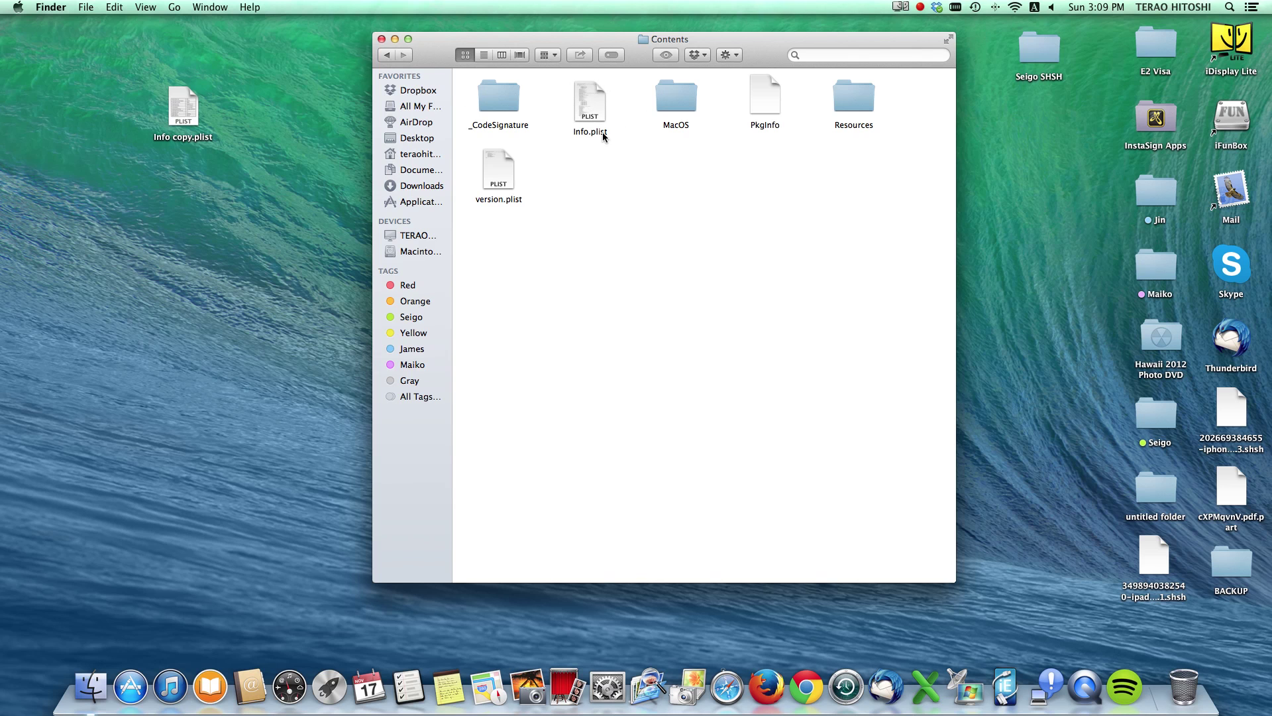
click(382, 39)
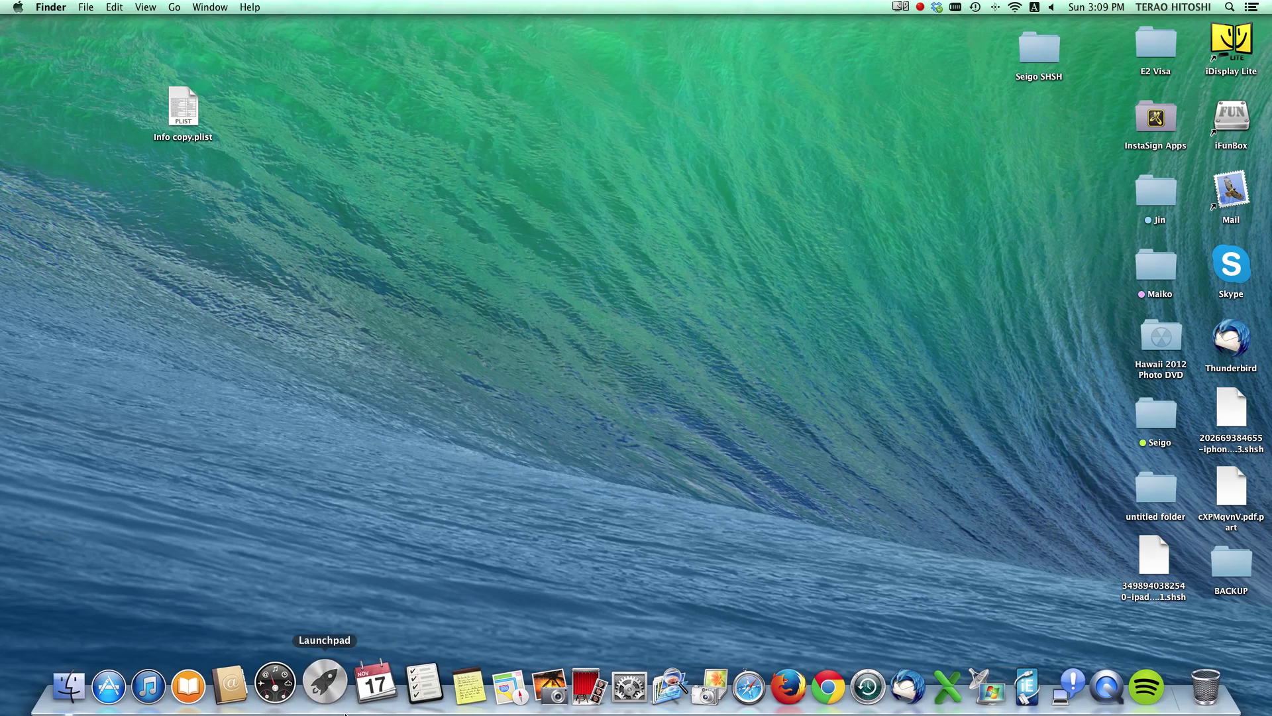
Open Terminal and Notes, and find the note containing the sudo codesign command.
click(329, 689)
click(631, 335)
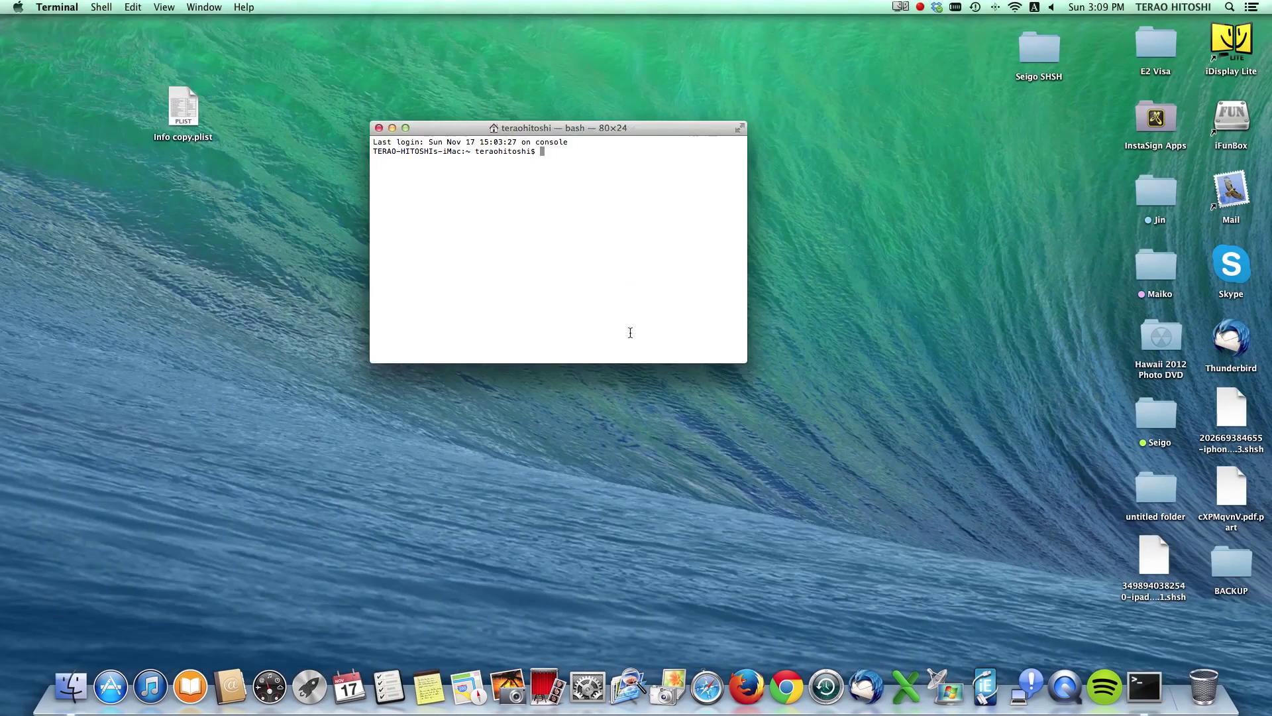
click(429, 687)
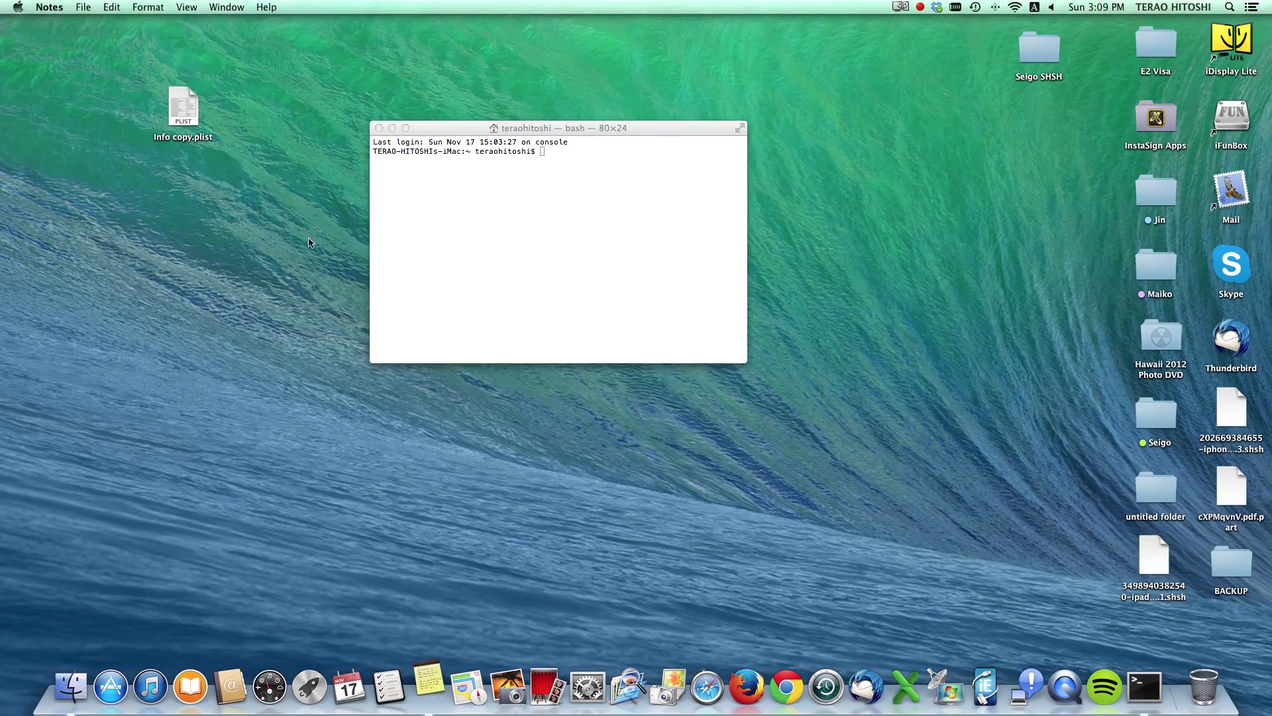
drag(378, 149, 41, 223)
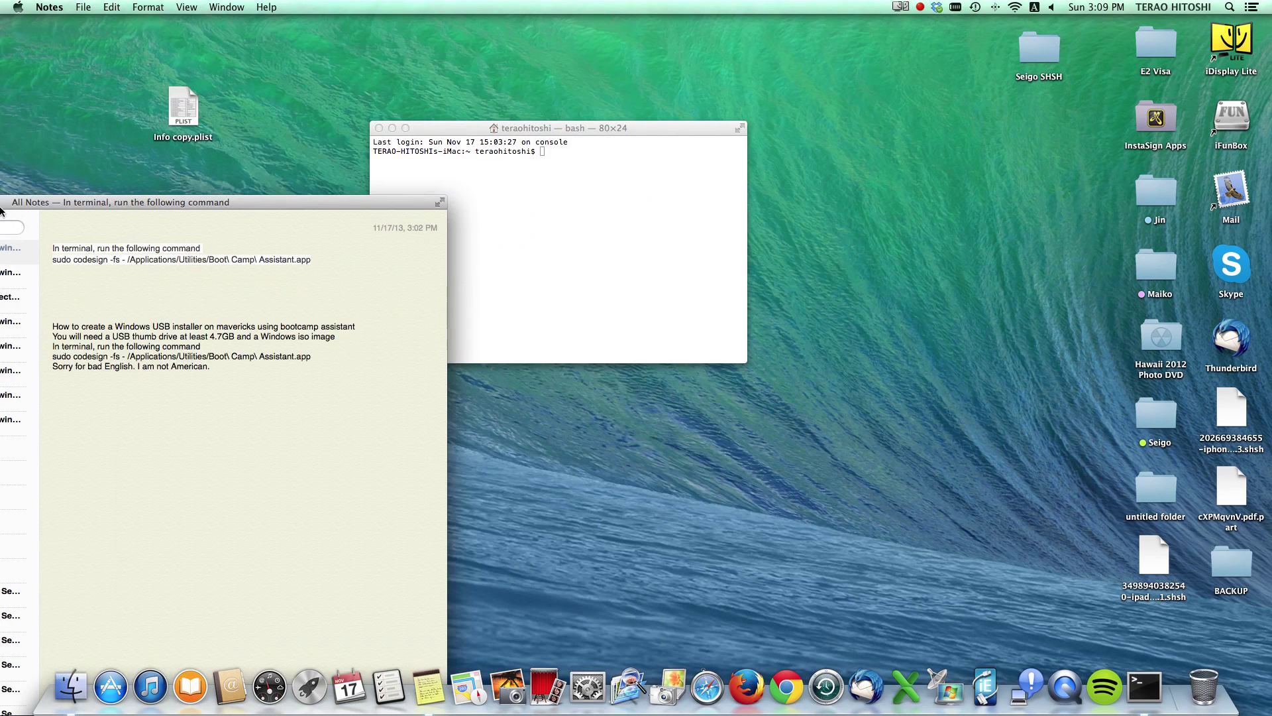
click(15, 279)
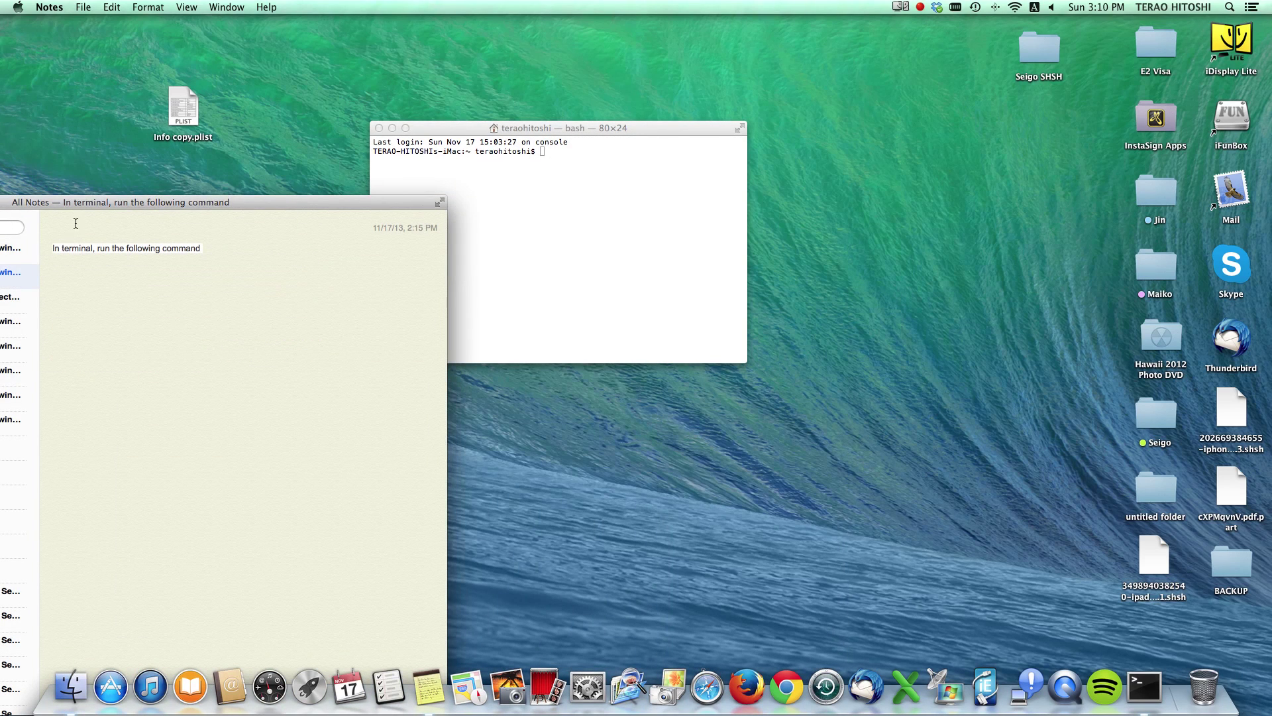
click(20, 301)
click(5, 324)
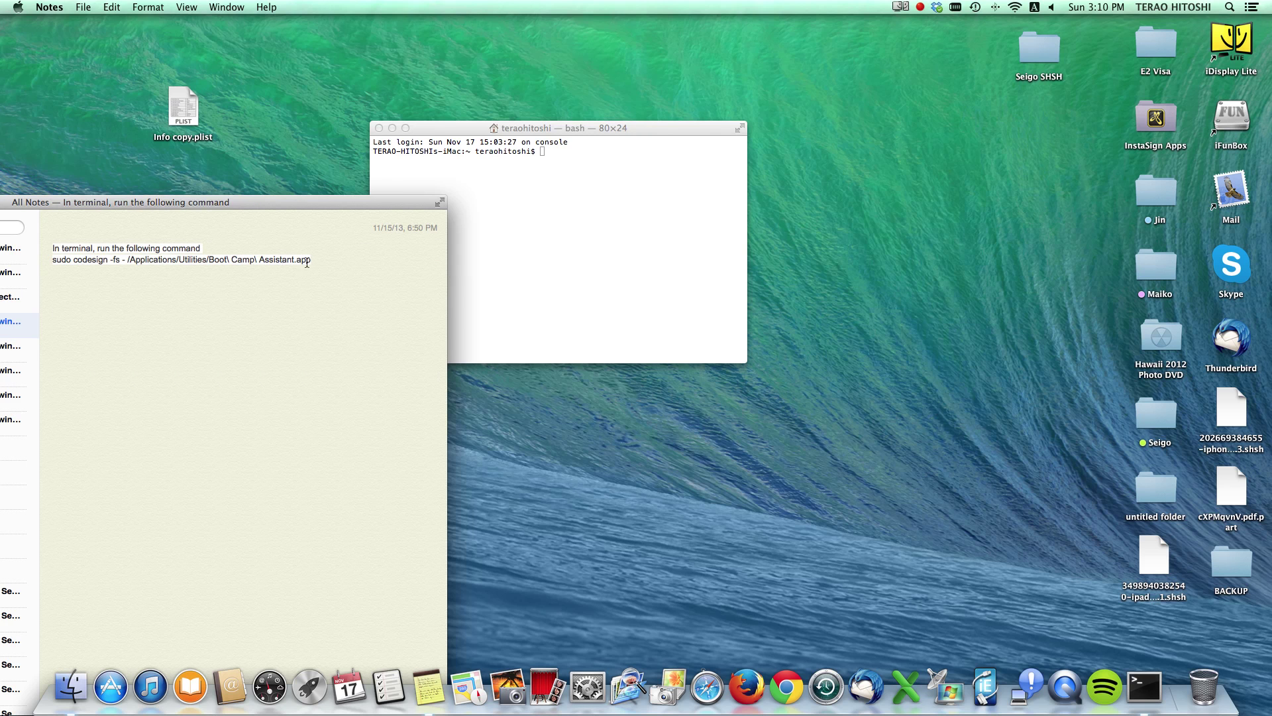
Copy the codesign command from the note and paste it at the Terminal prompt.
drag(313, 260, 46, 261)
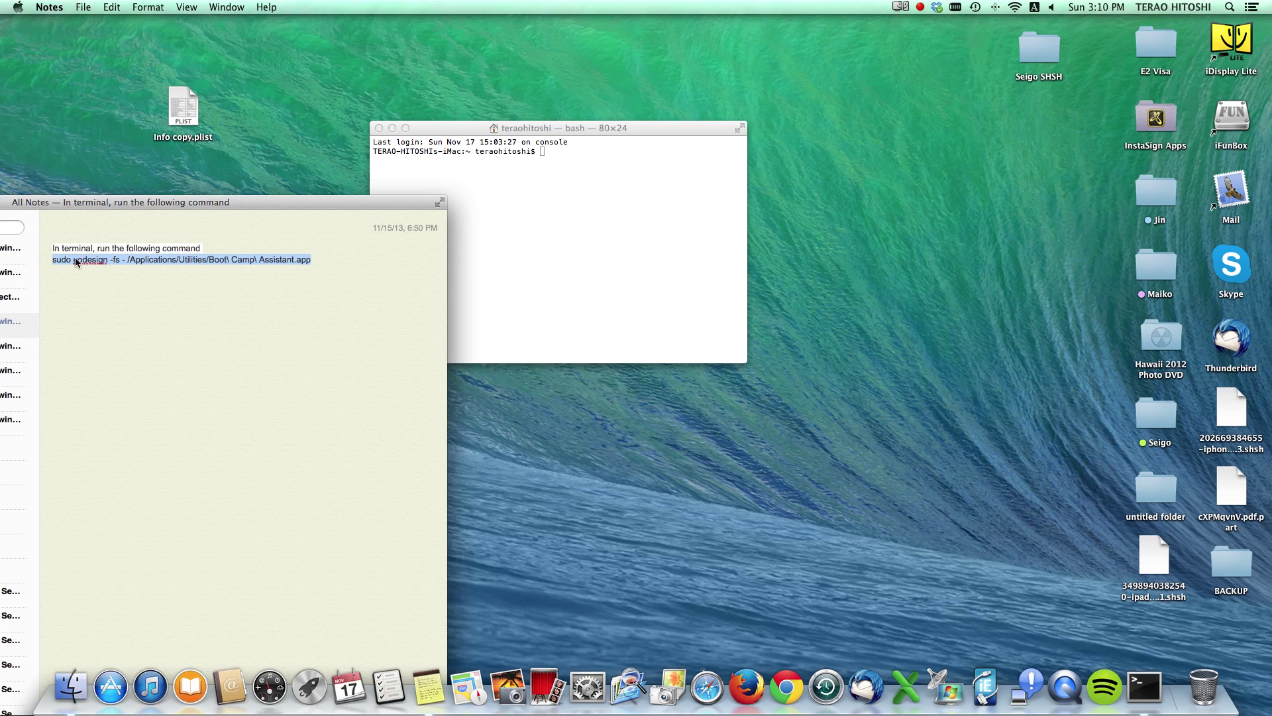
right_click(74, 259)
click(113, 311)
click(509, 161)
right_click(547, 158)
click(563, 171)
Run codesign with the sudo password and check it reports replacing the existing signature.
key(Return)
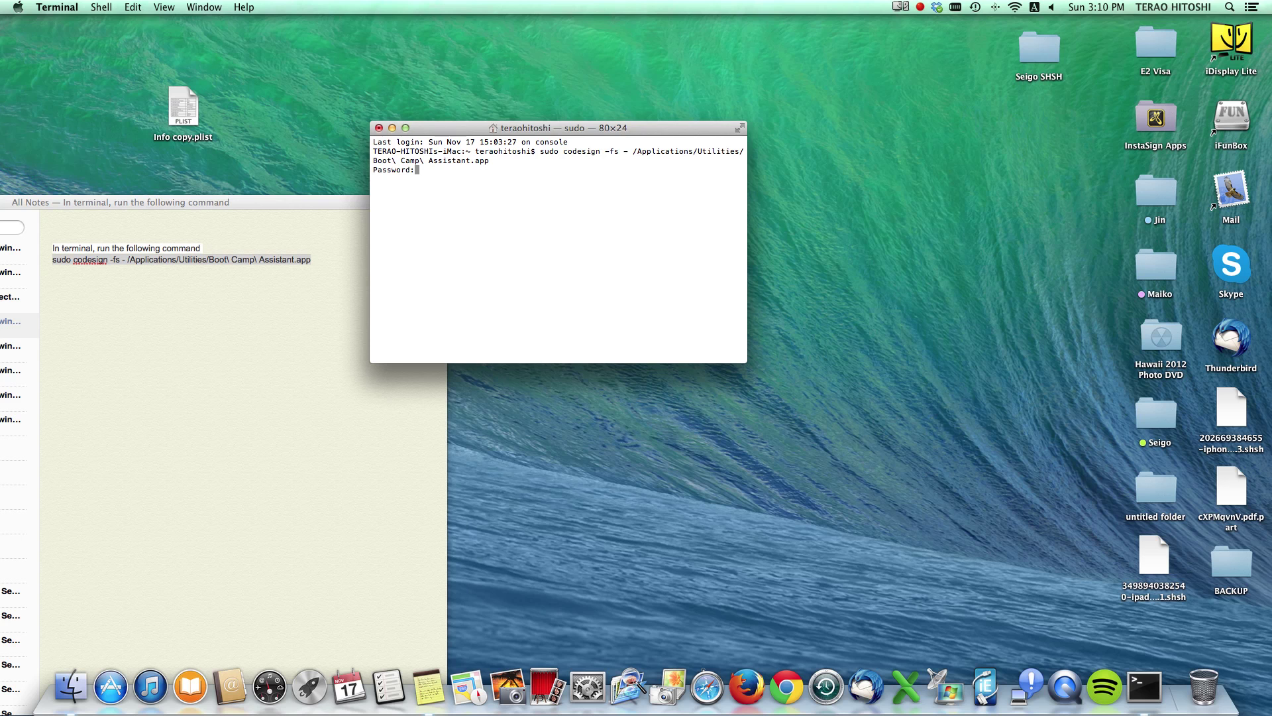
key(Return)
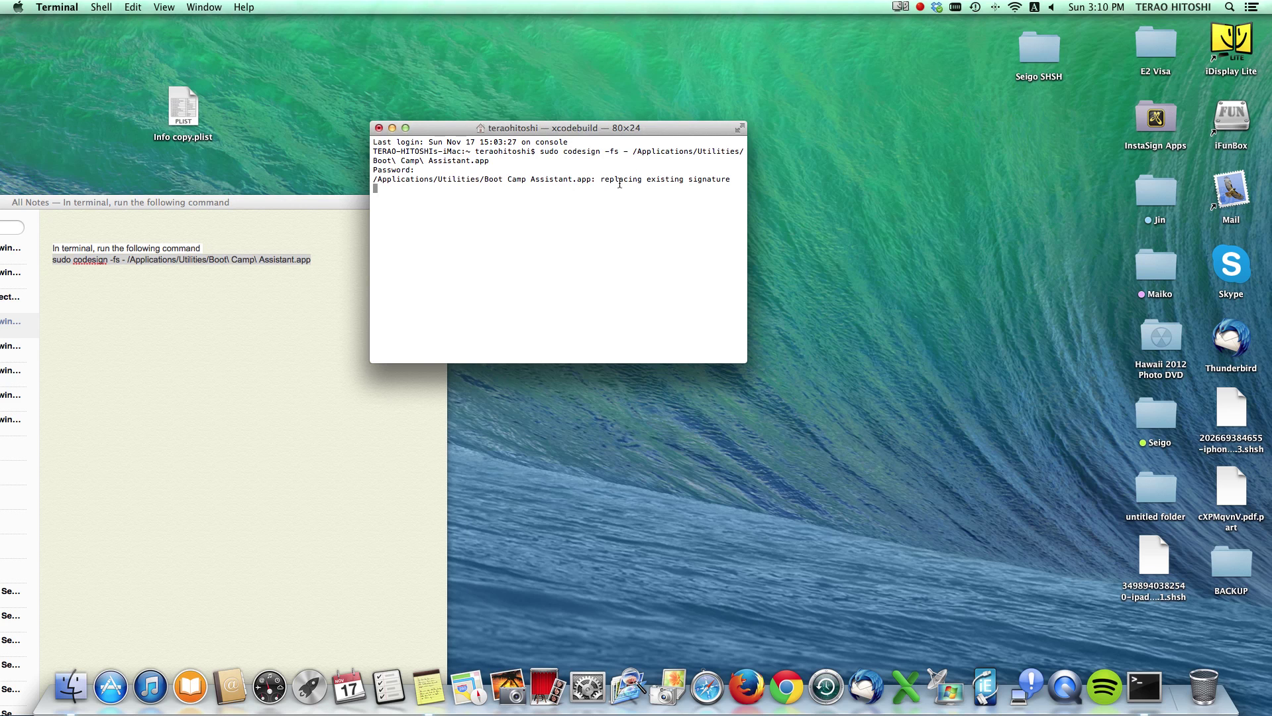
drag(601, 181, 732, 180)
click(732, 179)
drag(521, 127, 588, 117)
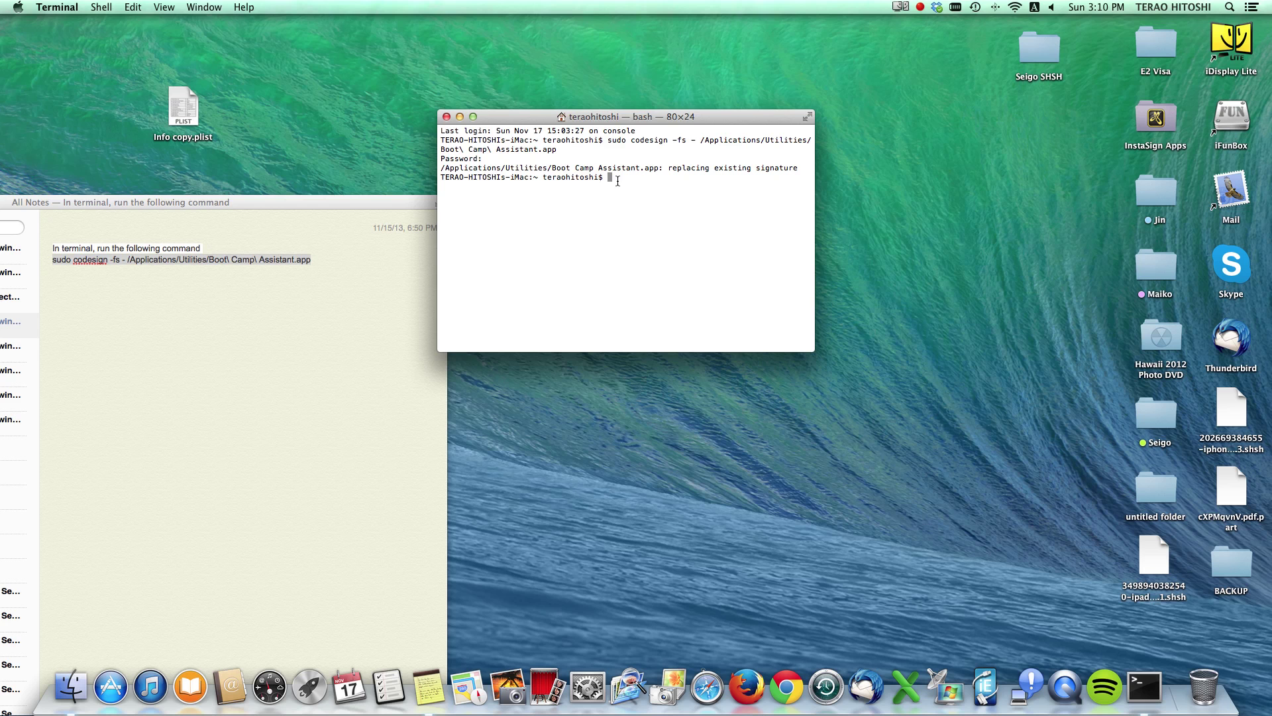
Rerun the previous codesign command and close the Terminal window.
key(Up)
key(Return)
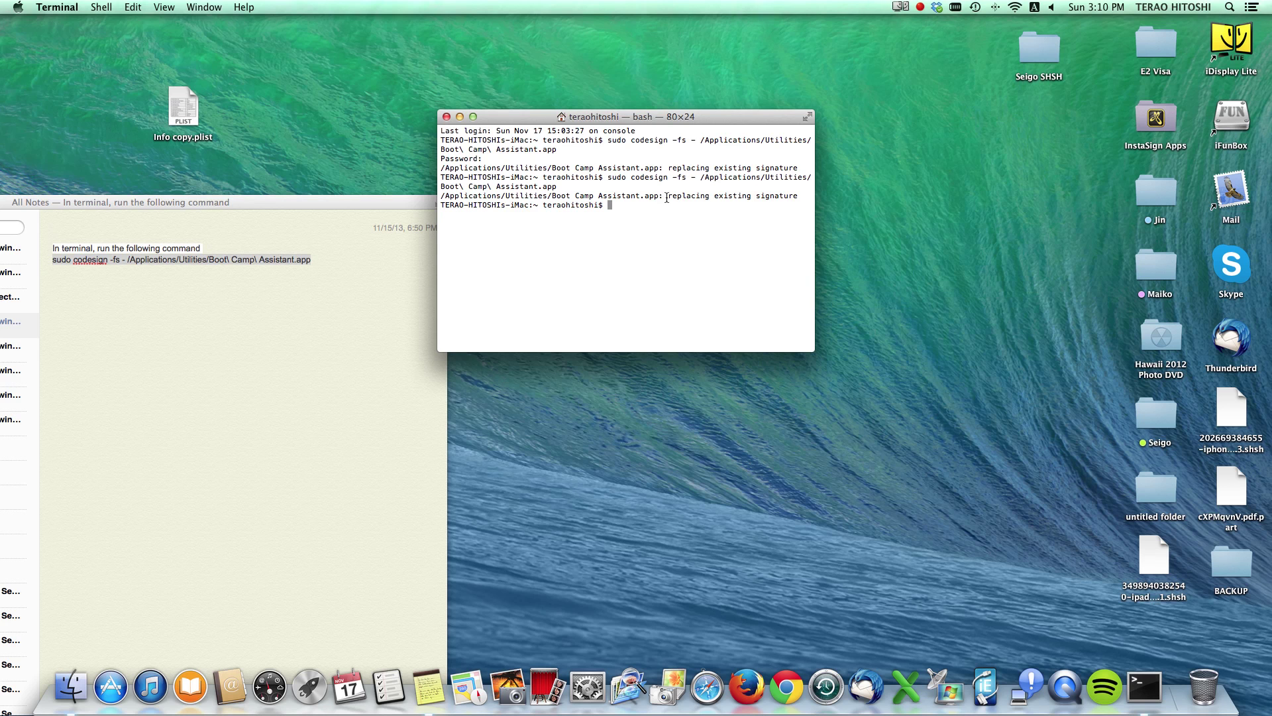
drag(668, 196, 687, 197)
click(691, 231)
click(447, 117)
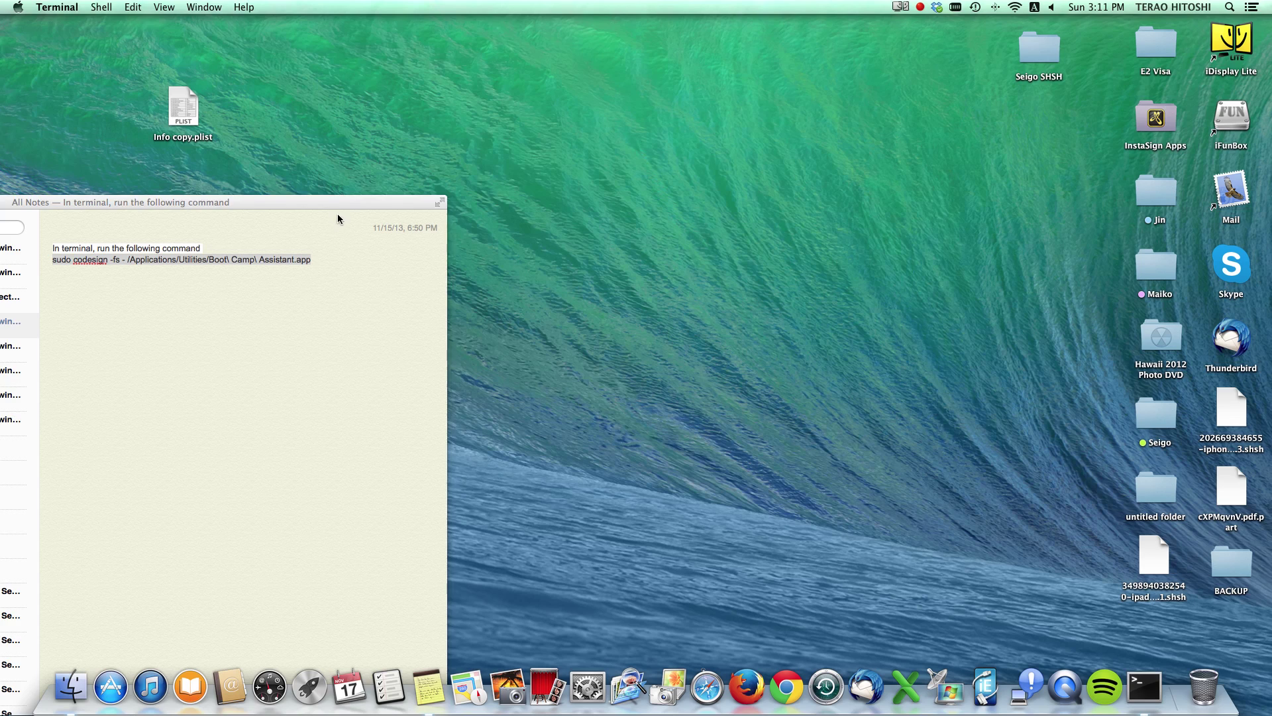
drag(333, 201, 314, 201)
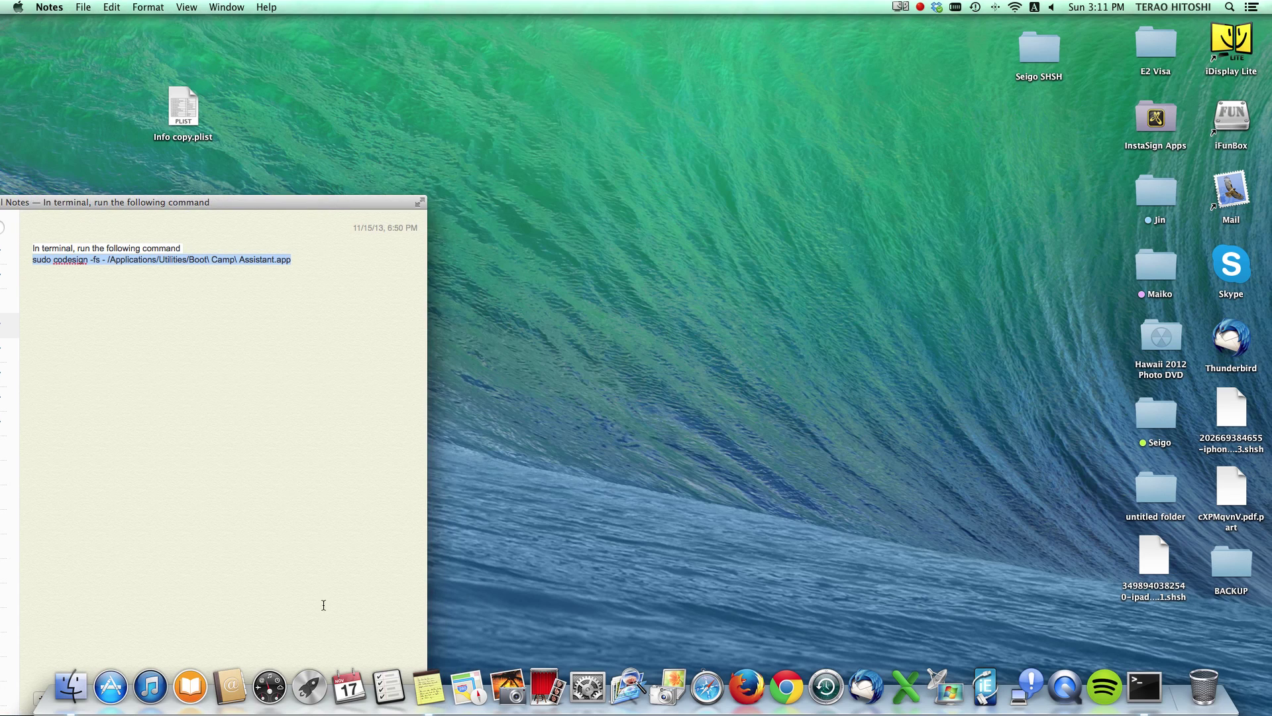
click(309, 686)
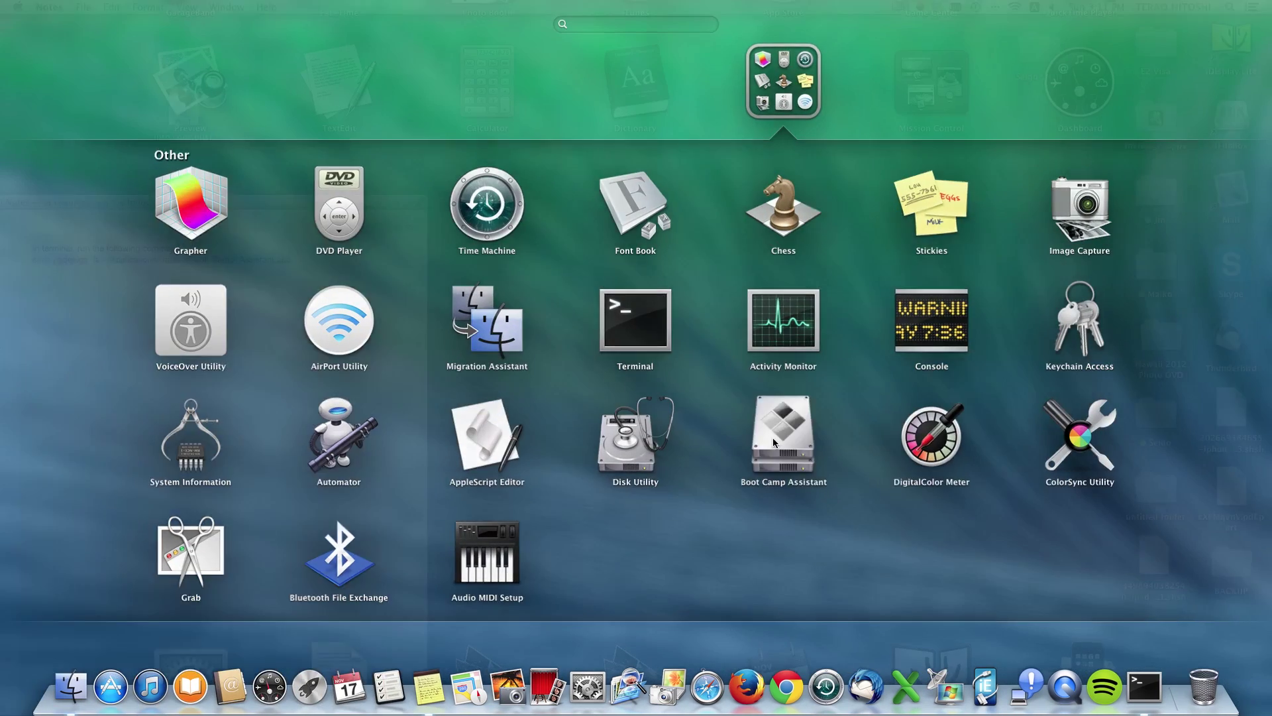
click(773, 438)
click(841, 434)
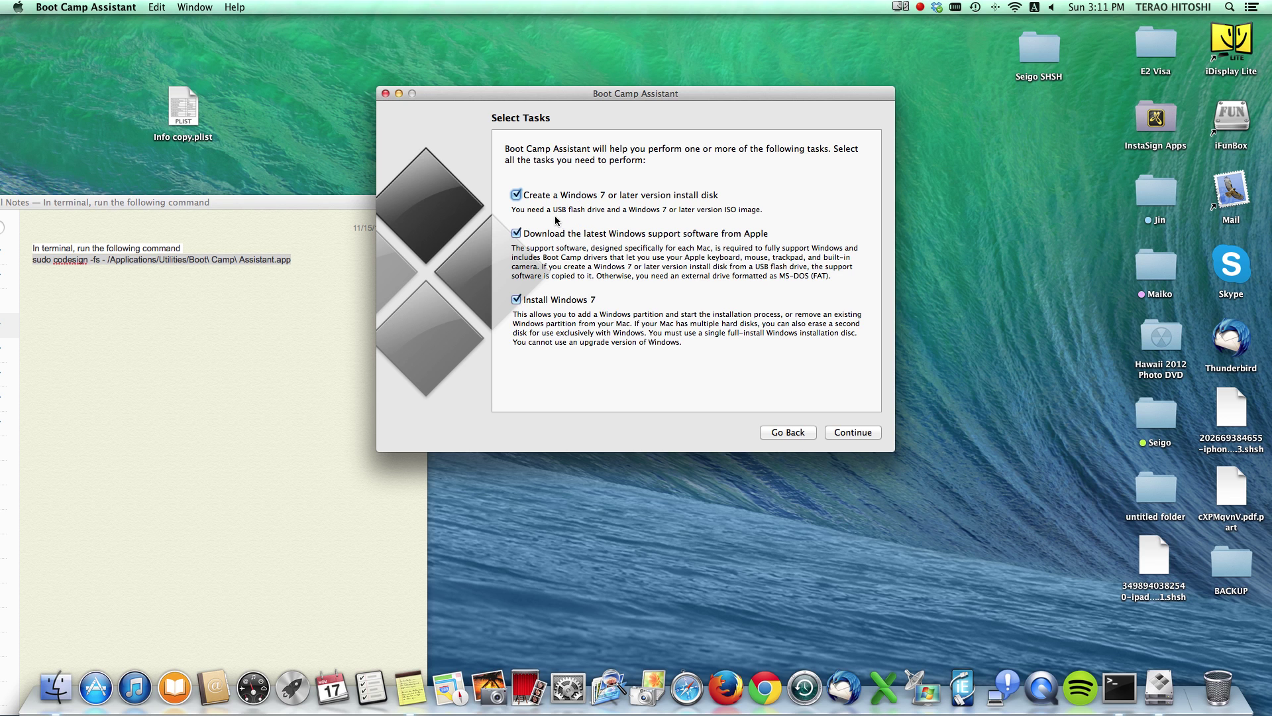
click(386, 93)
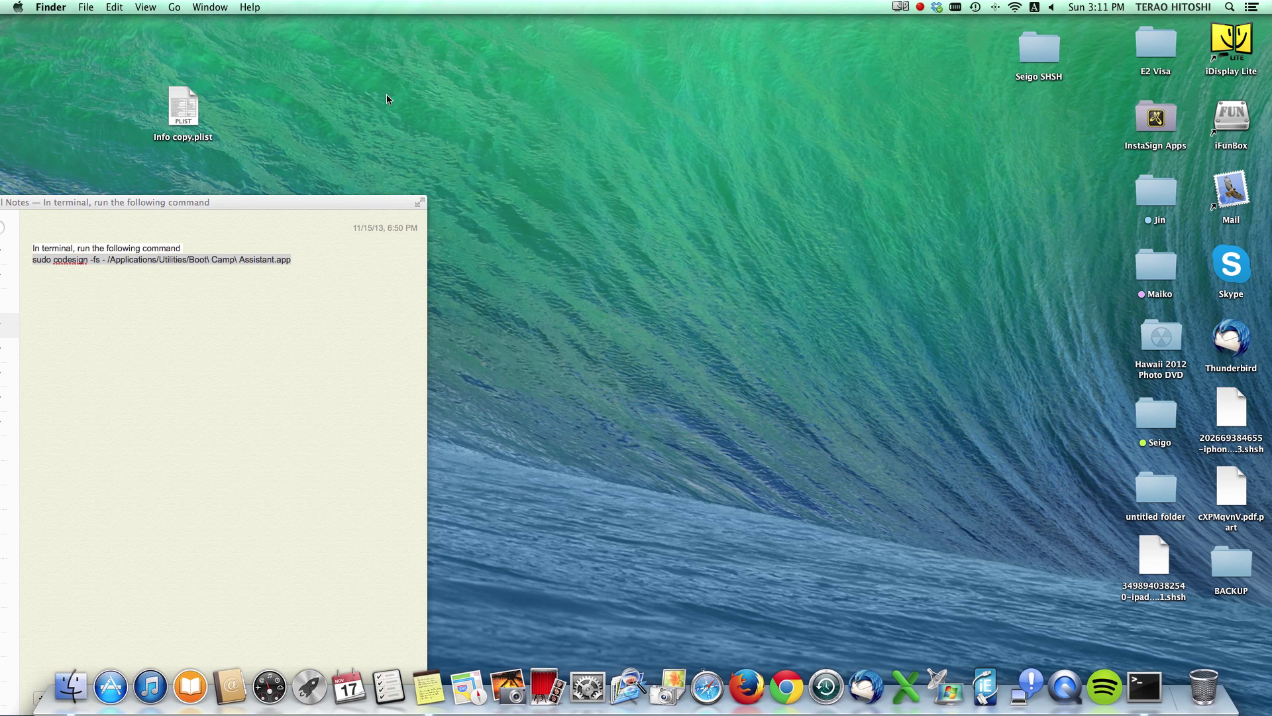
Quit Terminal from its Dock icon and shift the Notes window slightly left.
right_click(1148, 666)
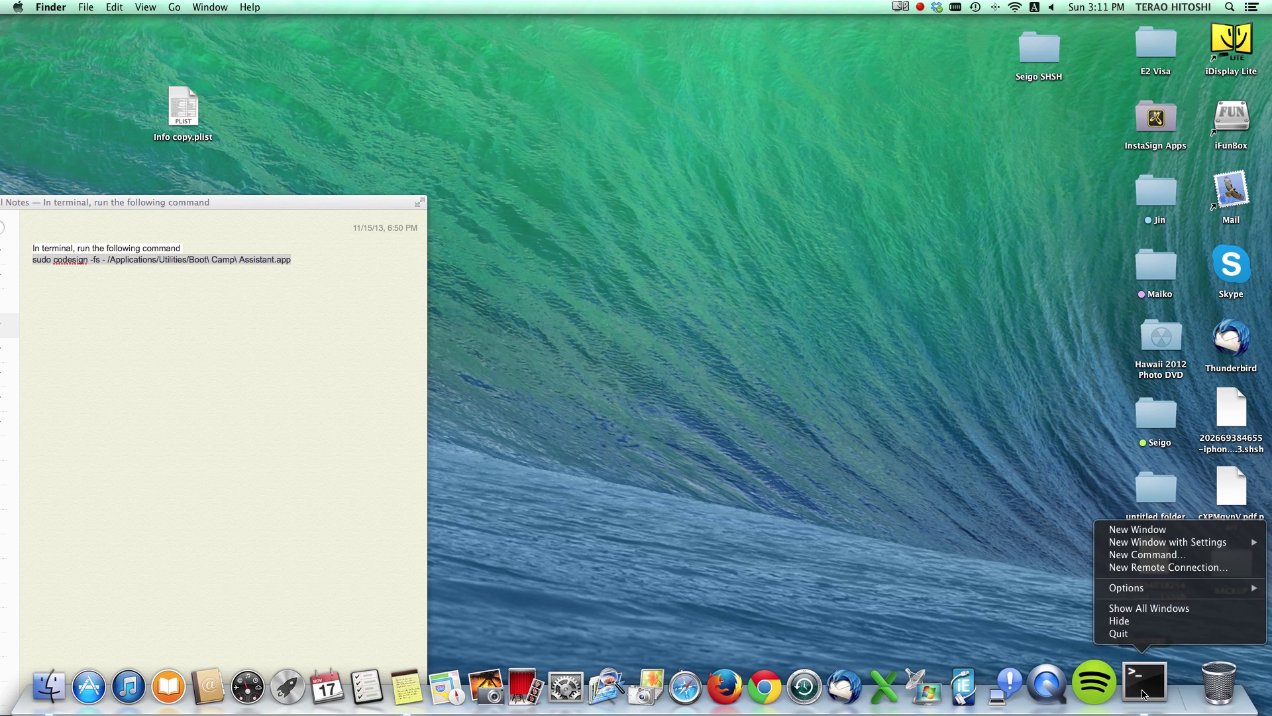
click(1150, 642)
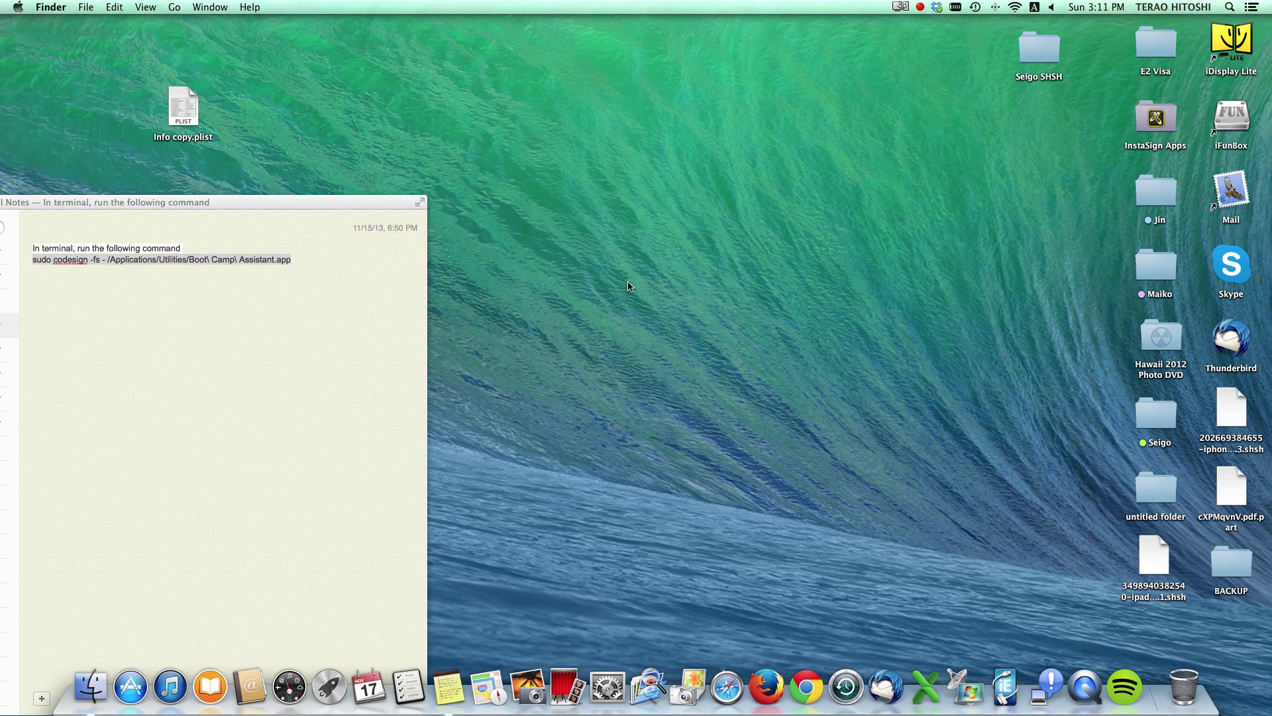
drag(333, 205, 316, 200)
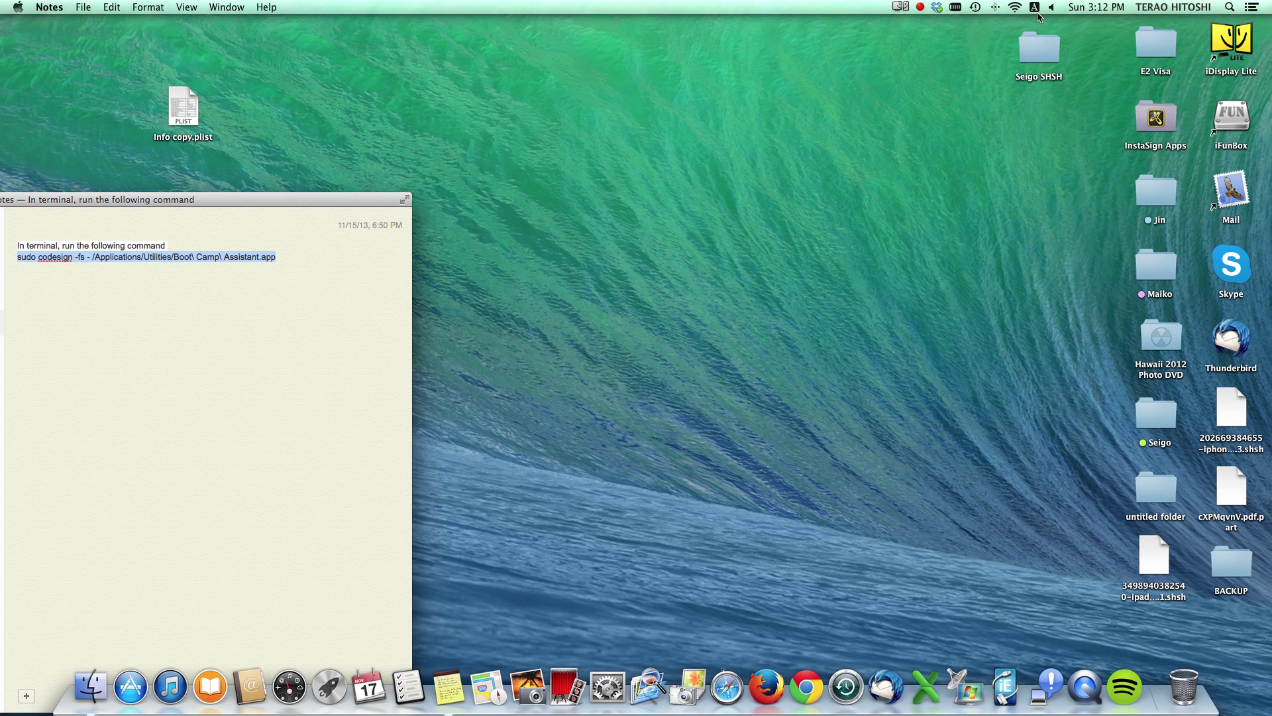
click(920, 7)
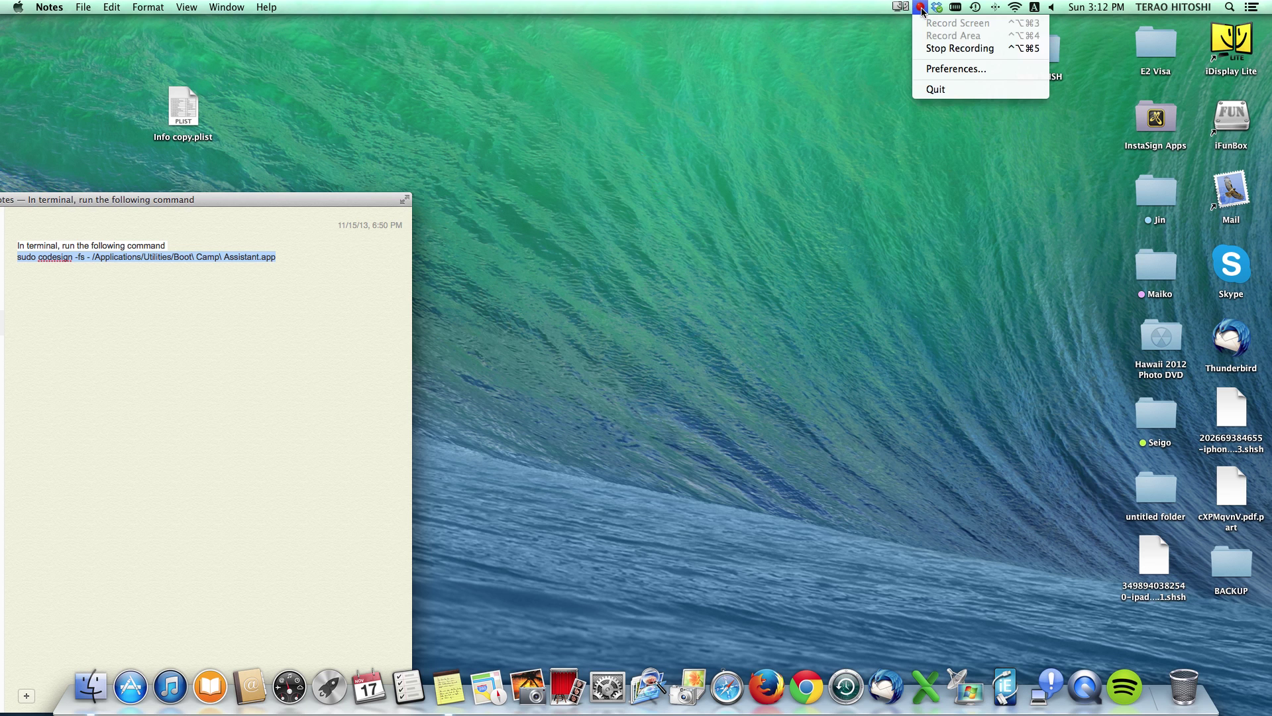